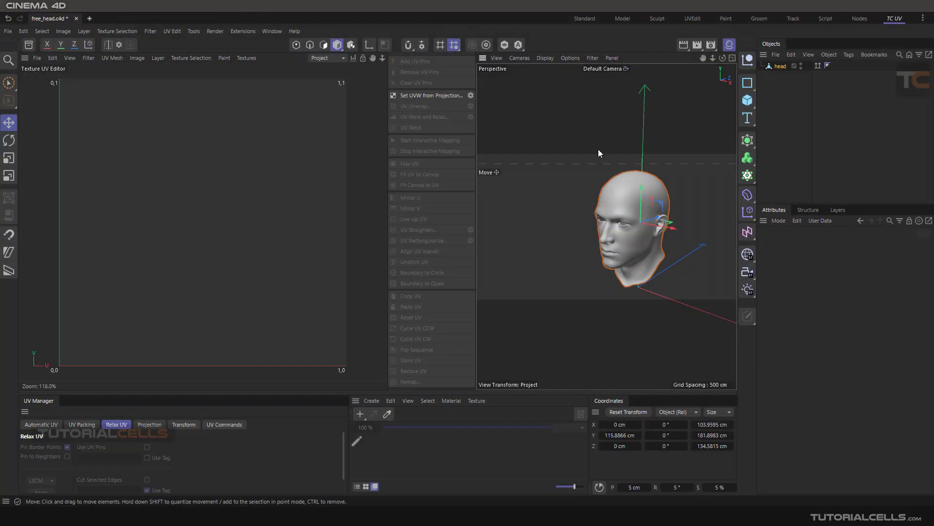
Step: Turn off Safe Frames in the perspective viewport's view settings
scroll(635, 200, "up", 5)
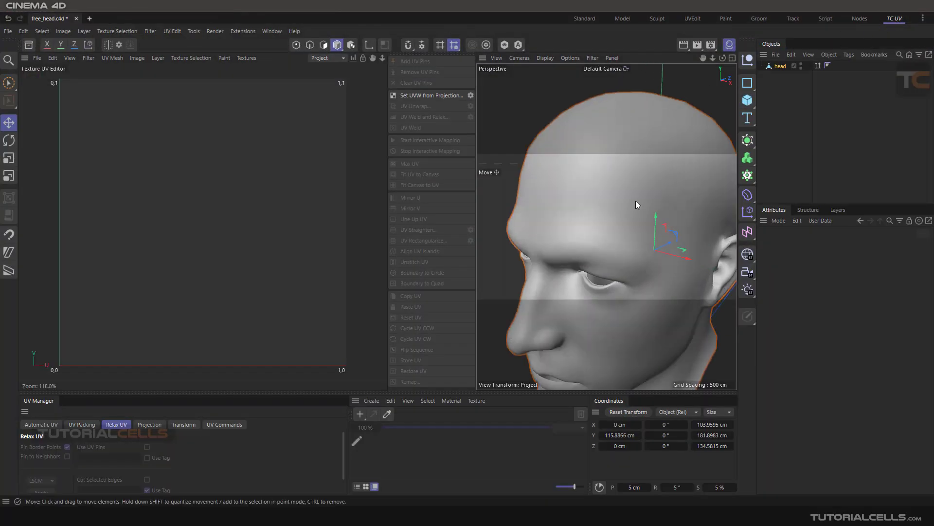
scroll(636, 201, "down", 3)
scroll(565, 127, "up", 5)
scroll(598, 163, "down", 4)
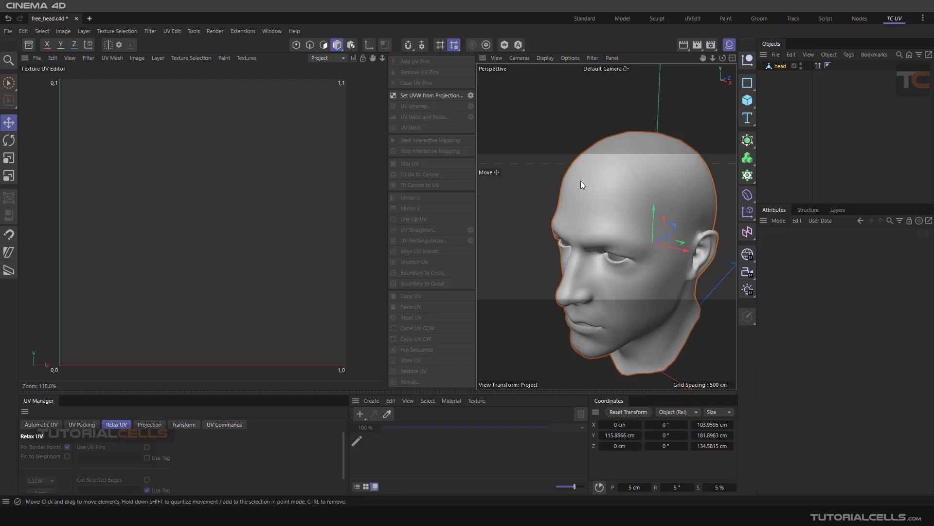
left_click(777, 222)
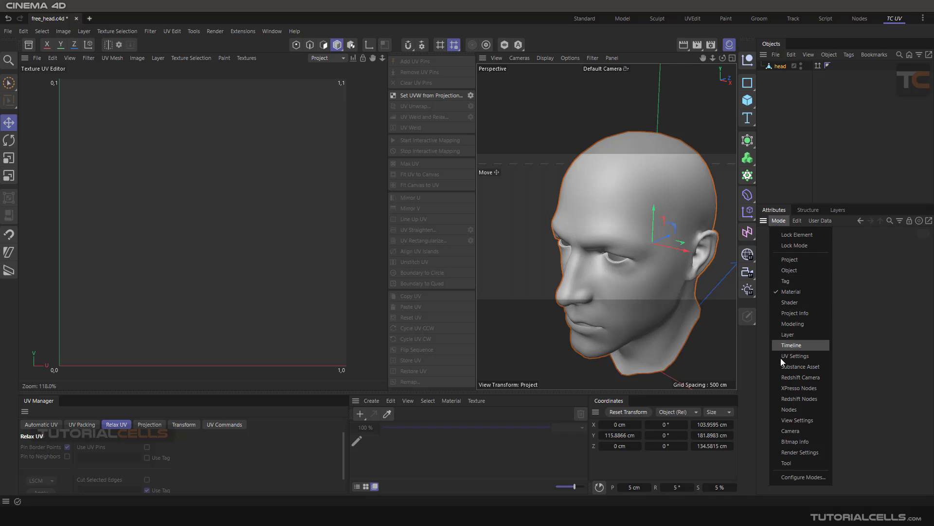
left_click(801, 420)
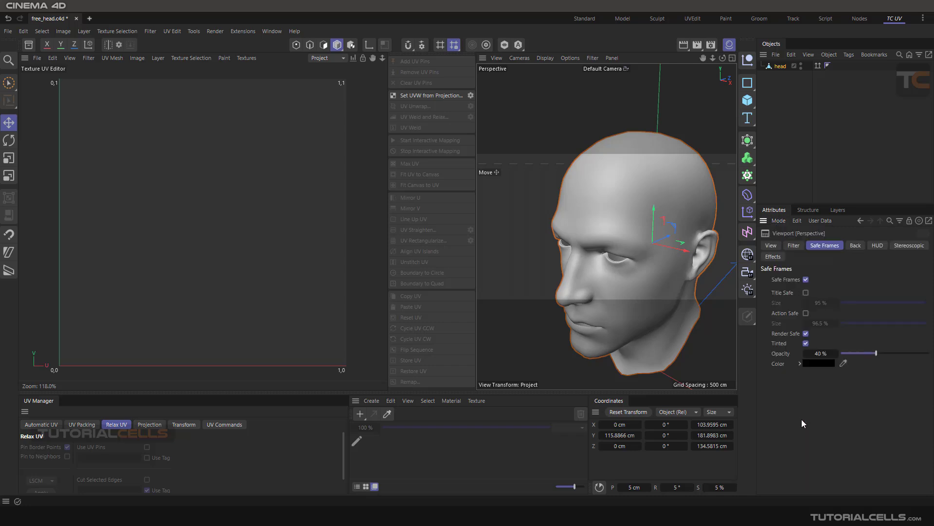
left_click(795, 246)
left_click(775, 246)
left_click(823, 246)
left_click(806, 280)
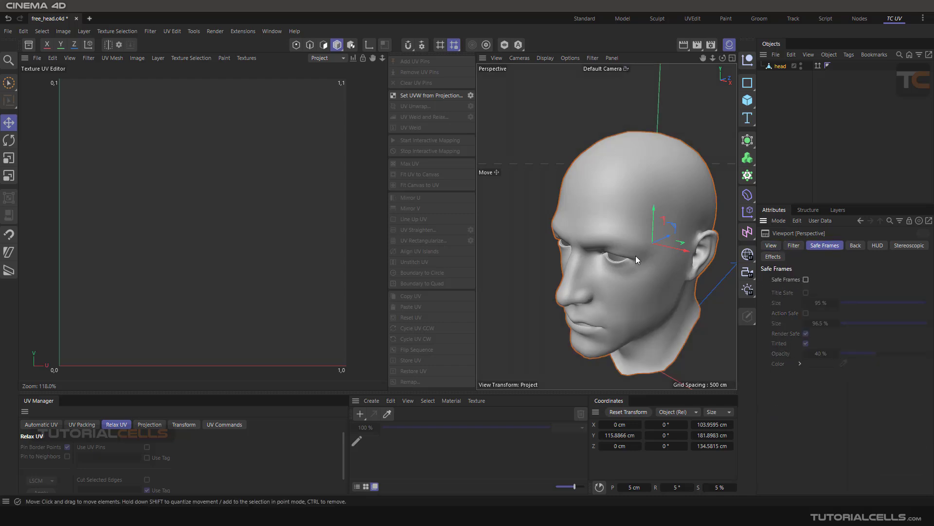
left_click_drag(636, 255, 587, 211, "alt")
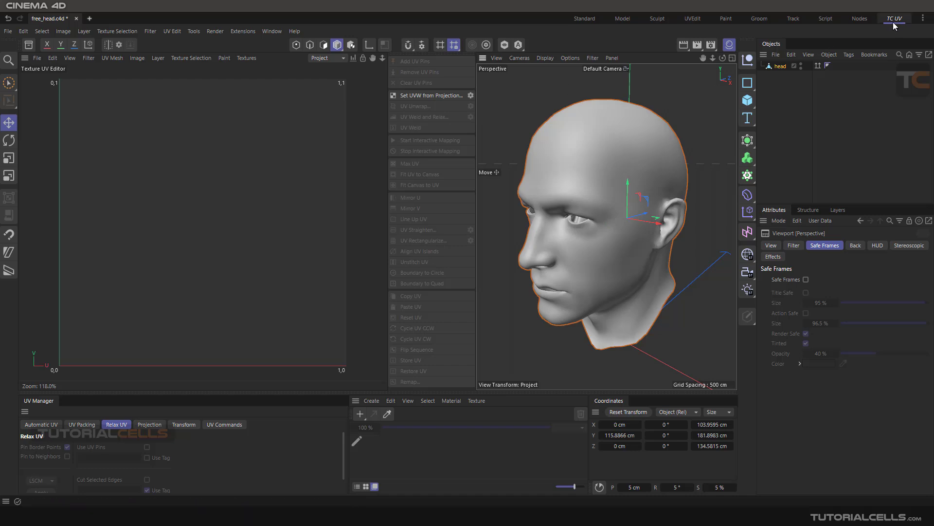
Step: Save the current interface layout as TC UV.l4d in the layout library, replacing the existing file
left_click(271, 30)
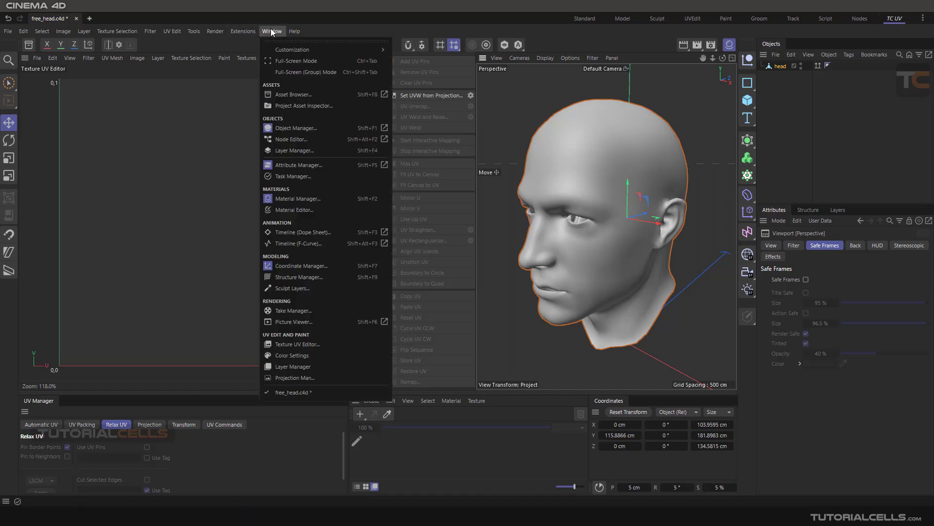
mouse_move(281, 52)
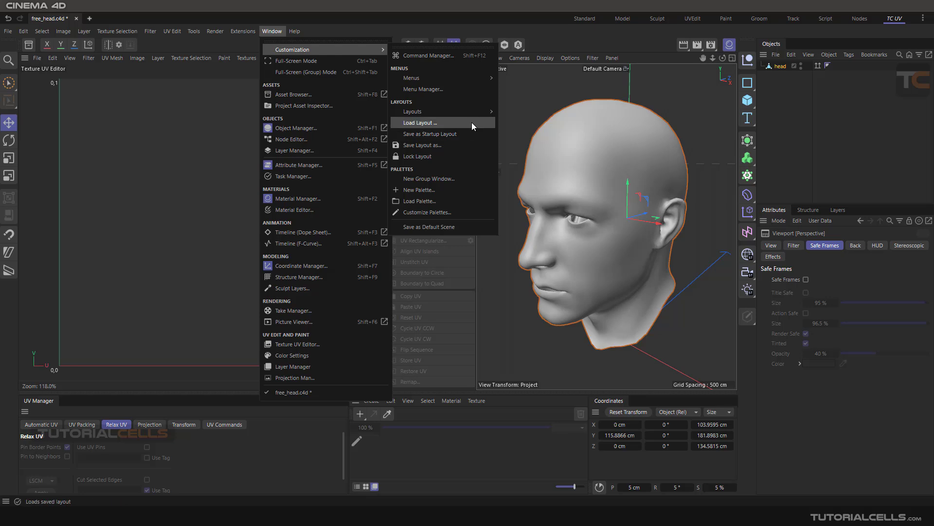
mouse_move(472, 114)
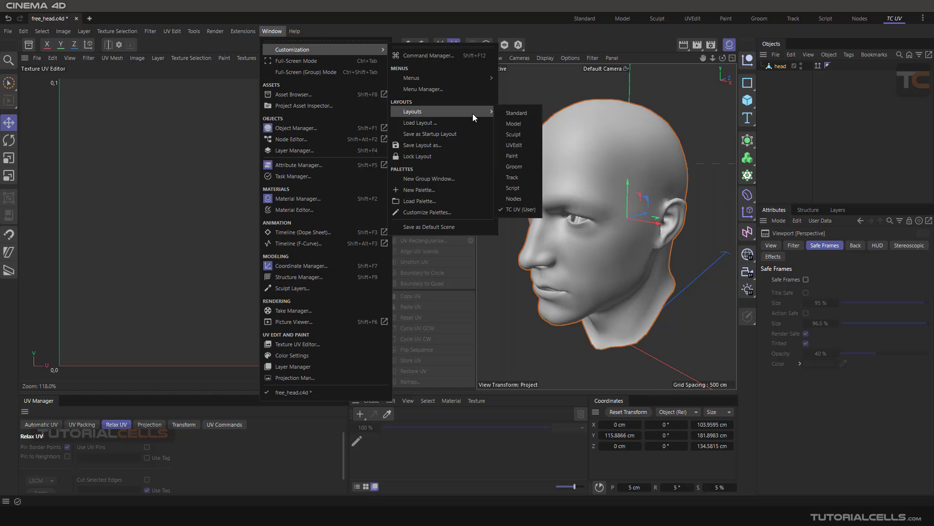
left_click(470, 145)
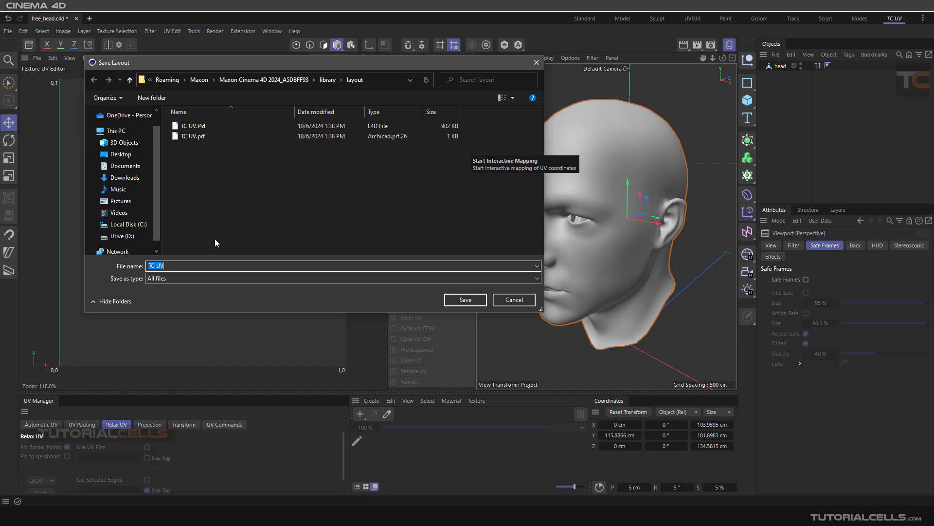
left_click(225, 124)
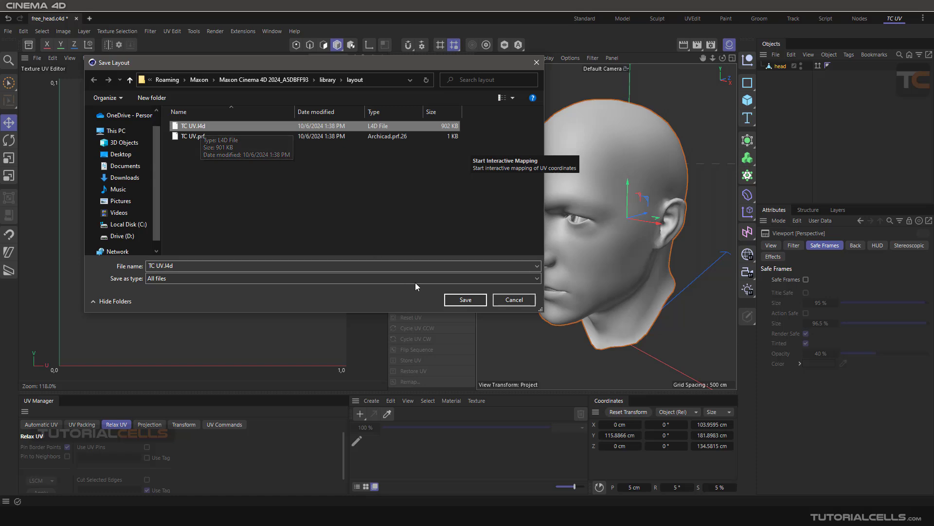
left_click(459, 300)
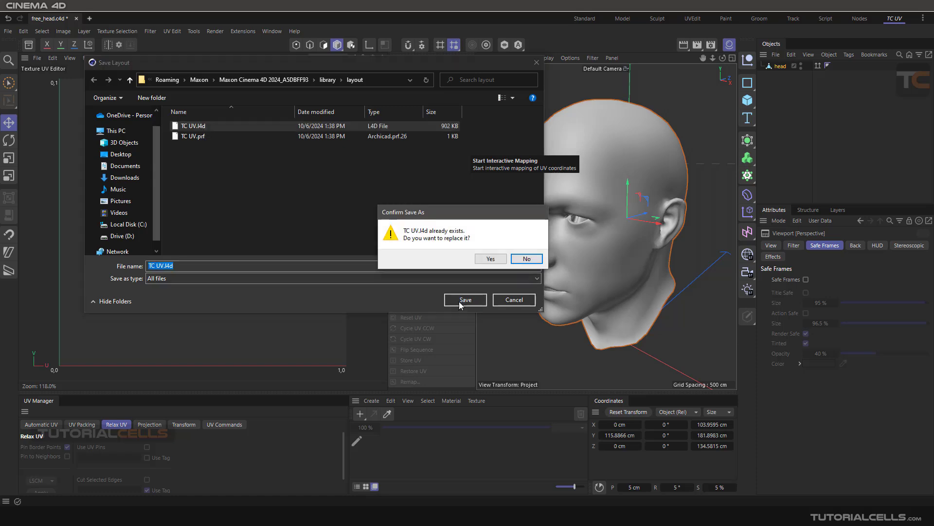
left_click(490, 259)
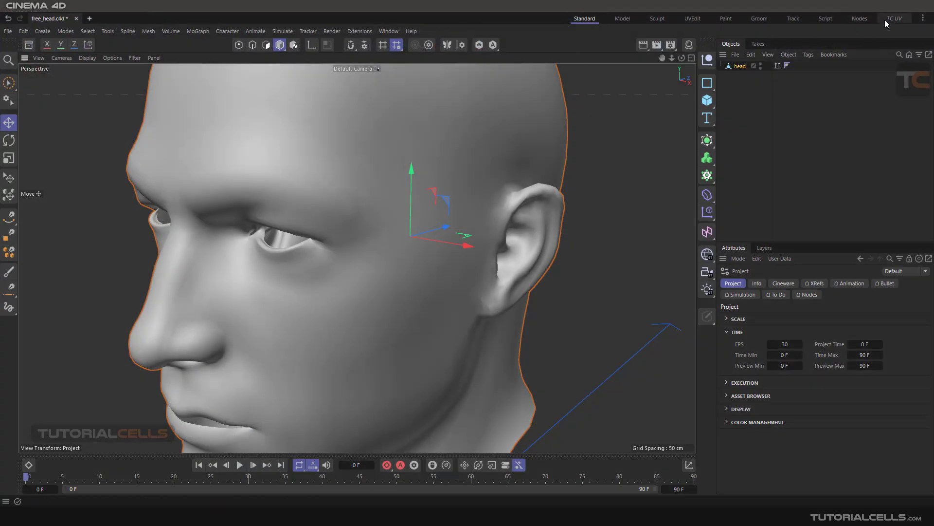
Step: Create UVs for the head with Set UVW from Projection, using the Cubic 2 projection type
left_click(886, 19)
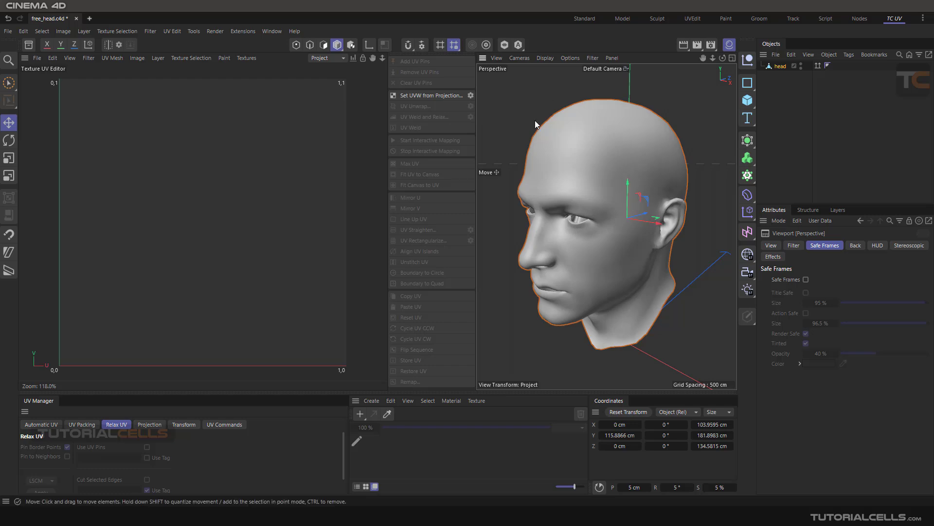
left_click_drag(562, 170, 609, 194, "alt")
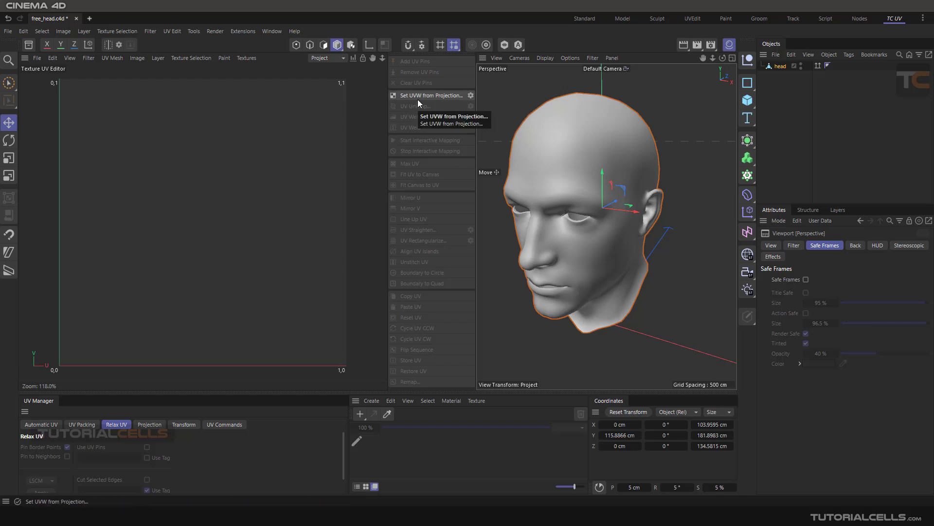
left_click(471, 96)
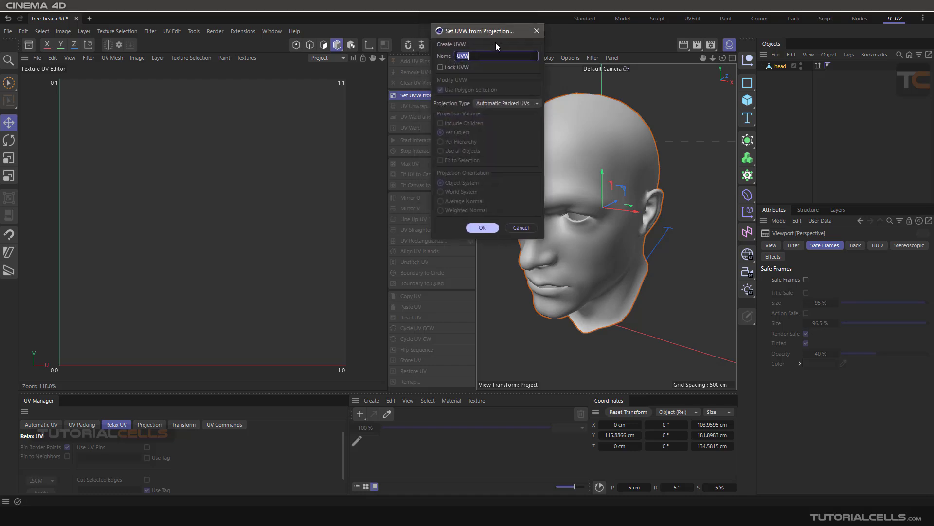
left_click(557, 135)
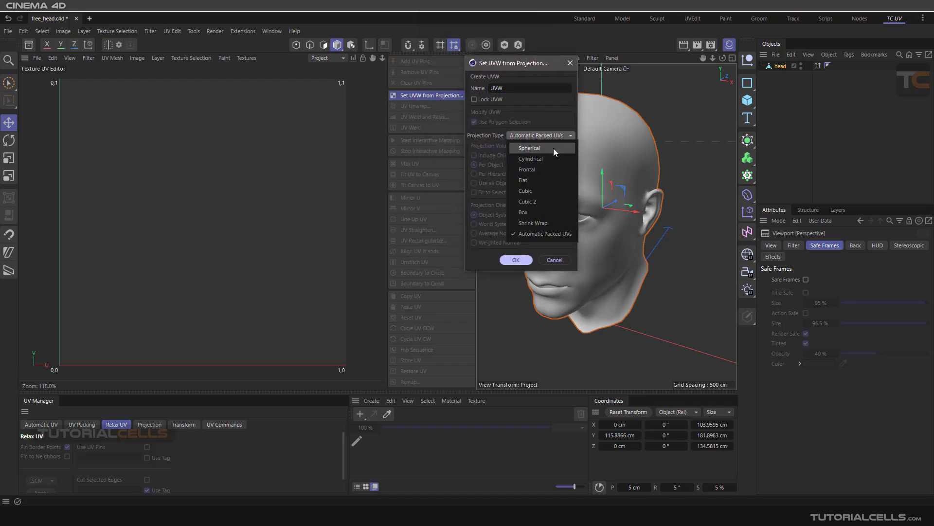
left_click(552, 201)
left_click(516, 259)
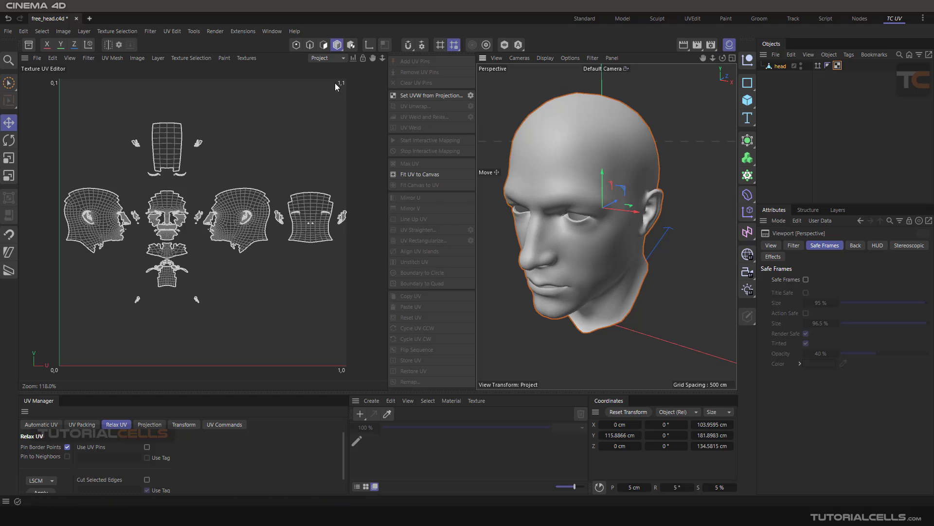
Step: Switch to edge mode, clear the head's edge selection and inspect the projected UV islands
left_click(310, 45)
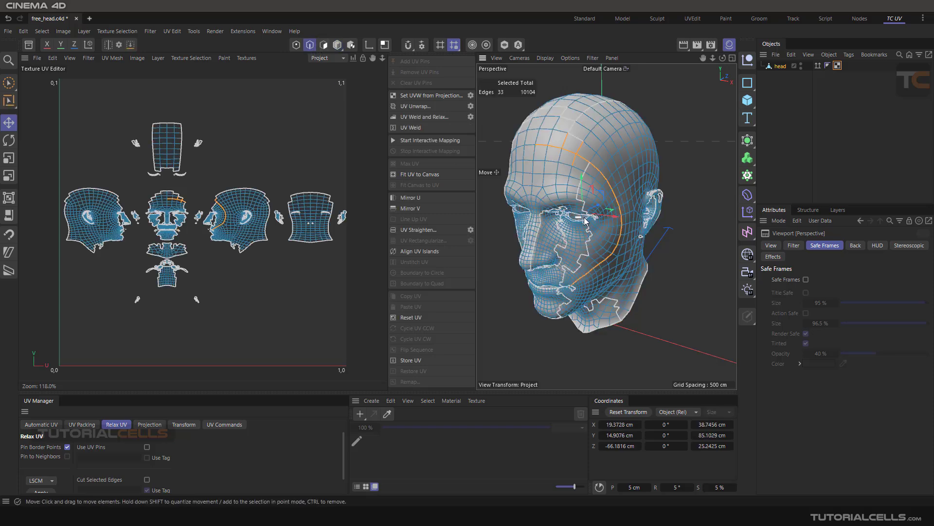
left_click_drag(629, 213, 650, 163, "alt")
left_click(682, 170)
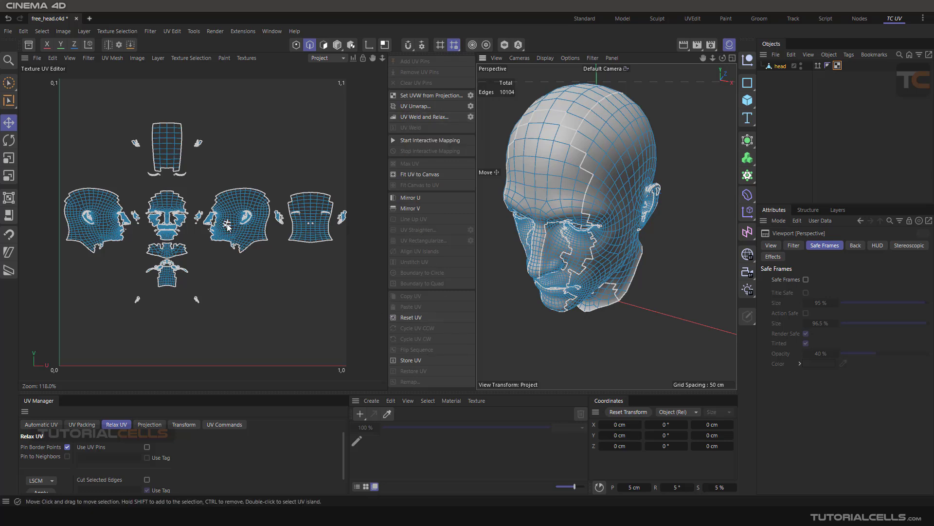
scroll(228, 226, "down", 4)
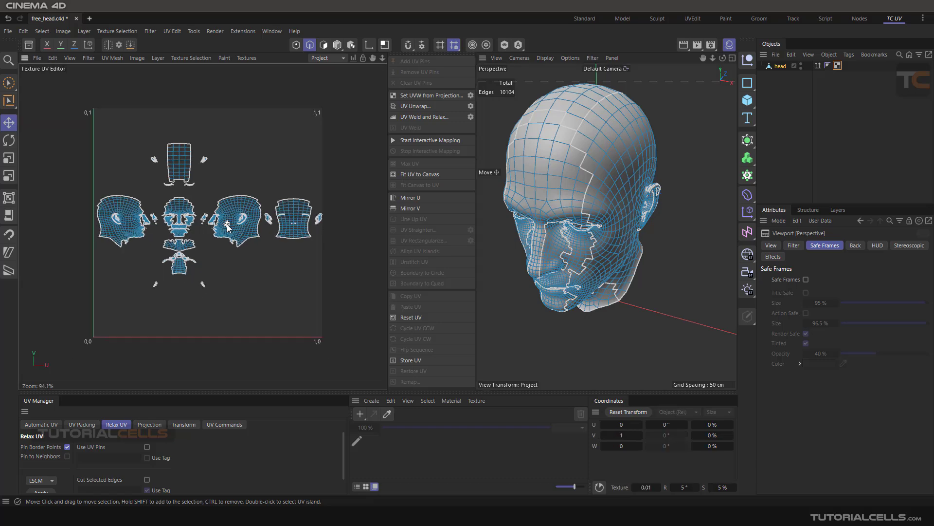
scroll(227, 226, "up", 6)
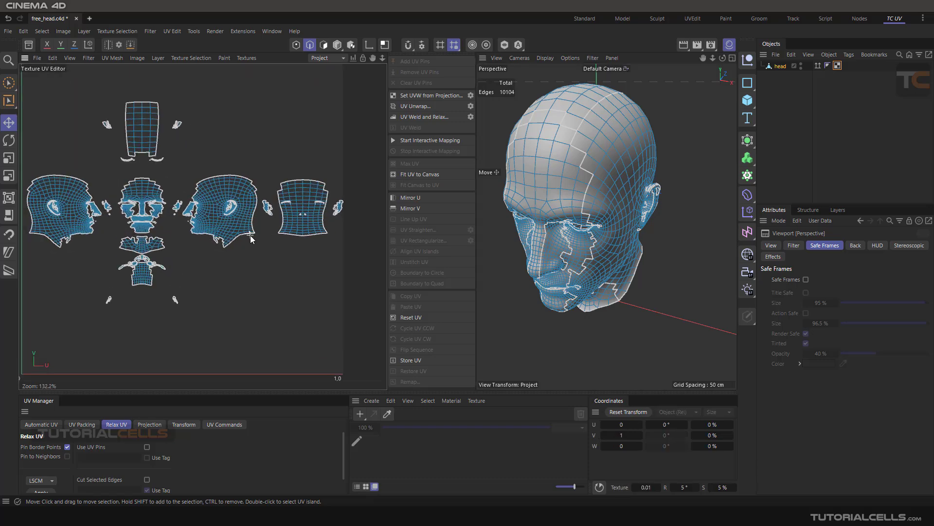
middle_click_drag(229, 226, 271, 211, "alt")
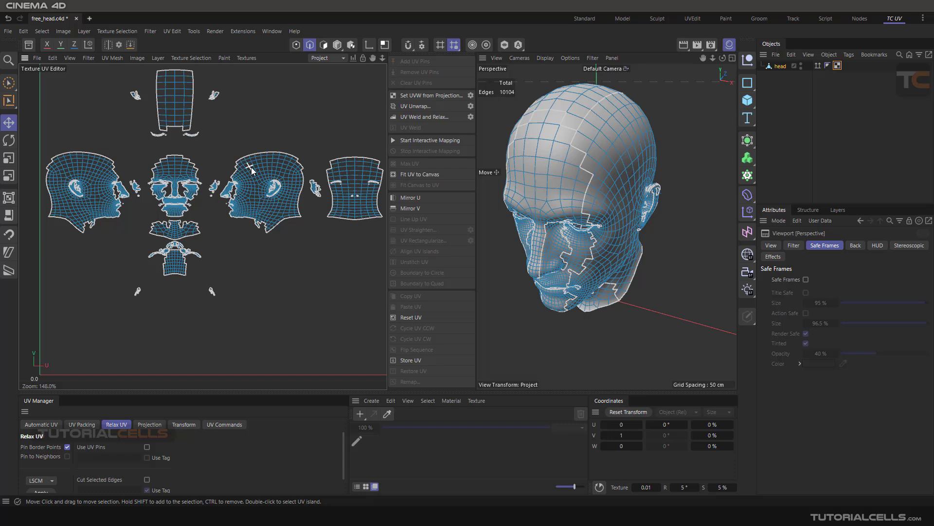
Step: Select two adjacent polygons across the seam on top of the head to compare their locations in the UV islands
left_click_drag(599, 136, 559, 165, "alt")
left_click(323, 44)
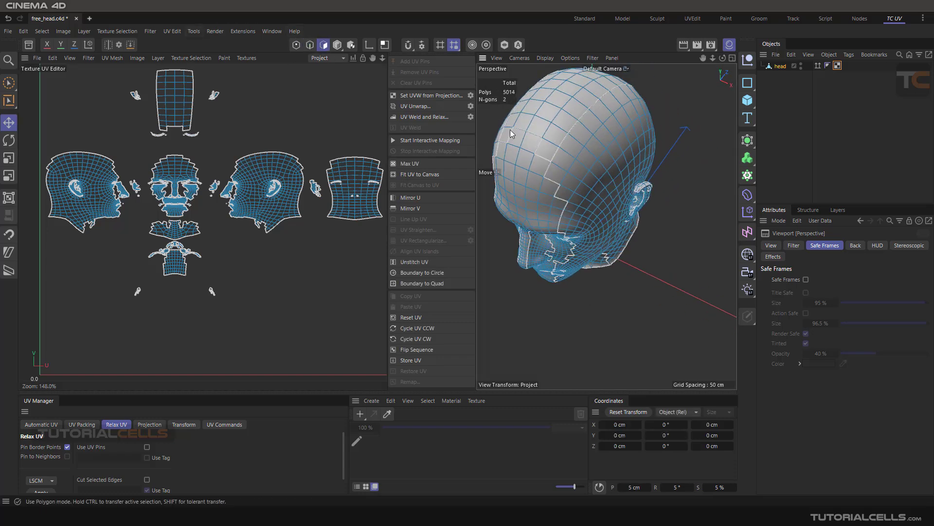
left_click(591, 149)
scroll(560, 124, "up", 3)
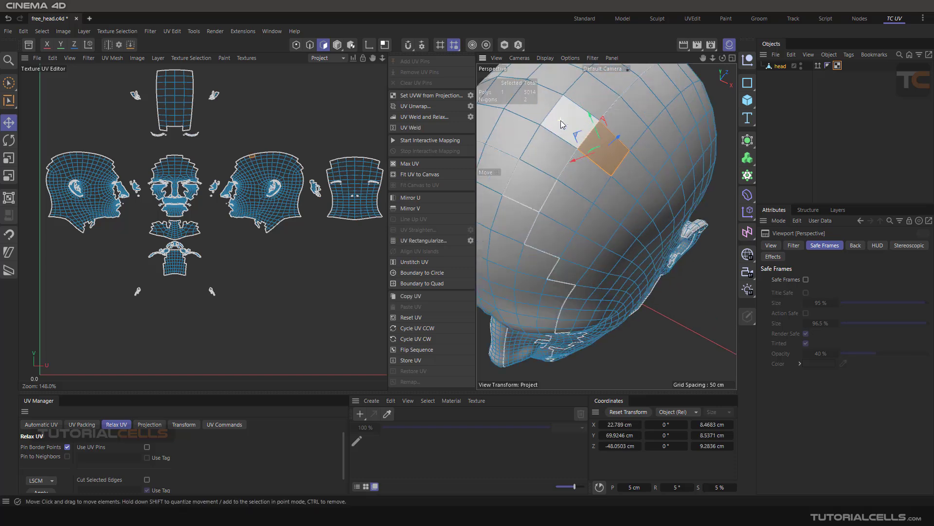
left_click(562, 124, "shift")
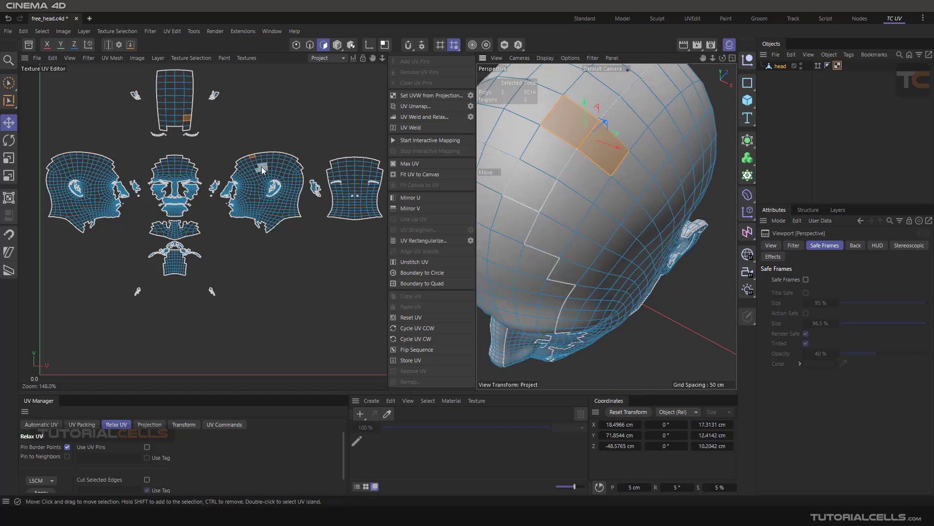
scroll(248, 153, "up", 4)
scroll(247, 150, "down", 3)
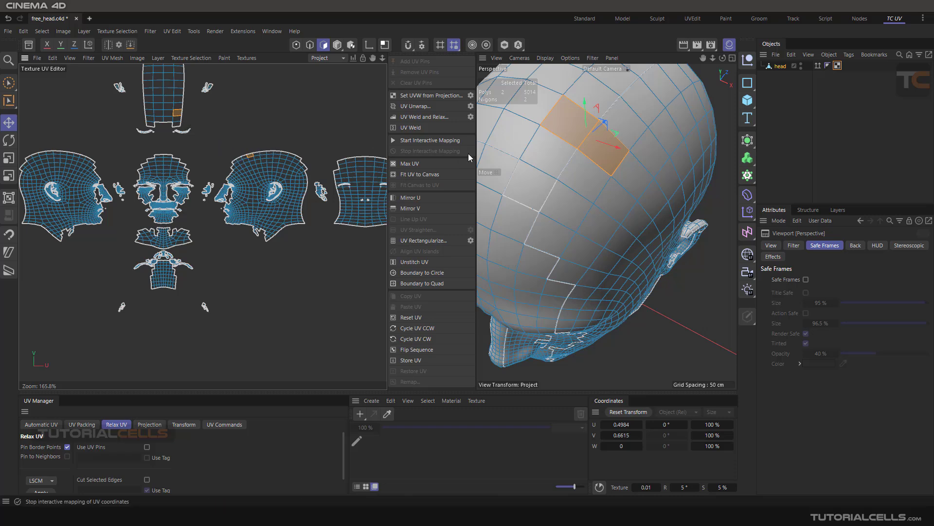
scroll(598, 170, "down", 4)
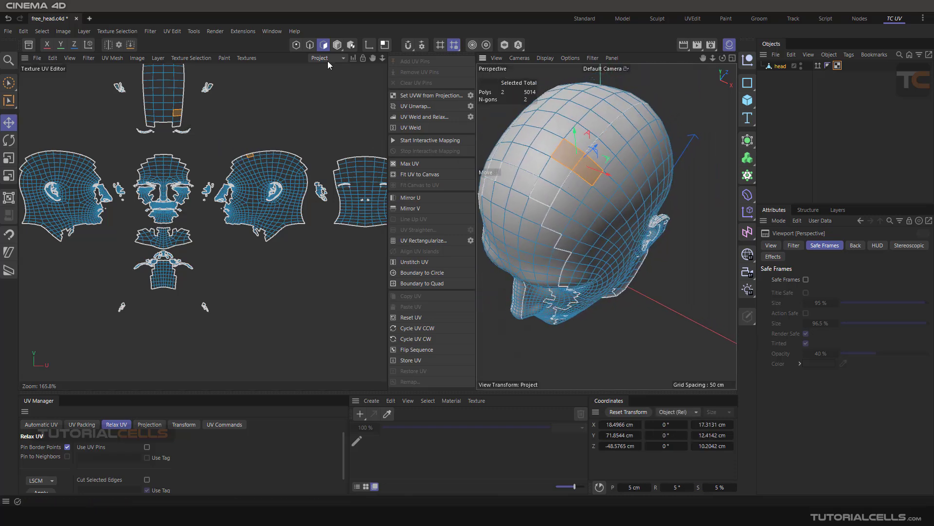
Step: Path-select the seam edges between the crown and the side of the head, and join their two islands with UV Weld
left_click(310, 46)
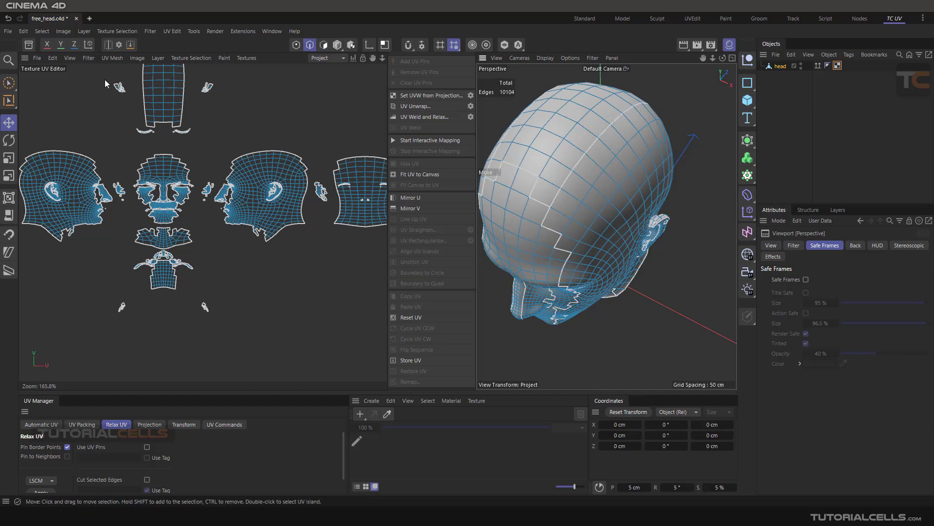
left_click(43, 31)
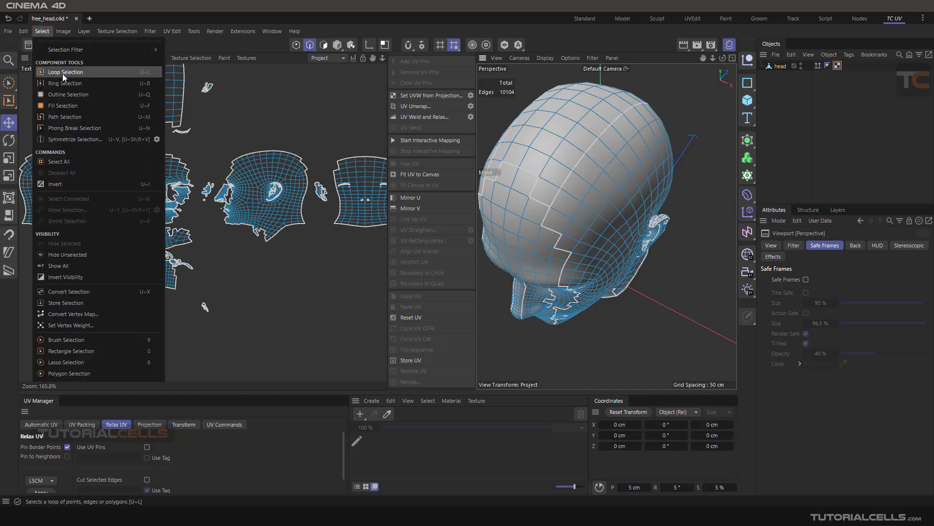
left_click(68, 117)
mouse_move(513, 217)
left_mouse_down()
mouse_move(552, 213)
mouse_move(567, 181)
mouse_move(640, 107)
left_mouse_up()
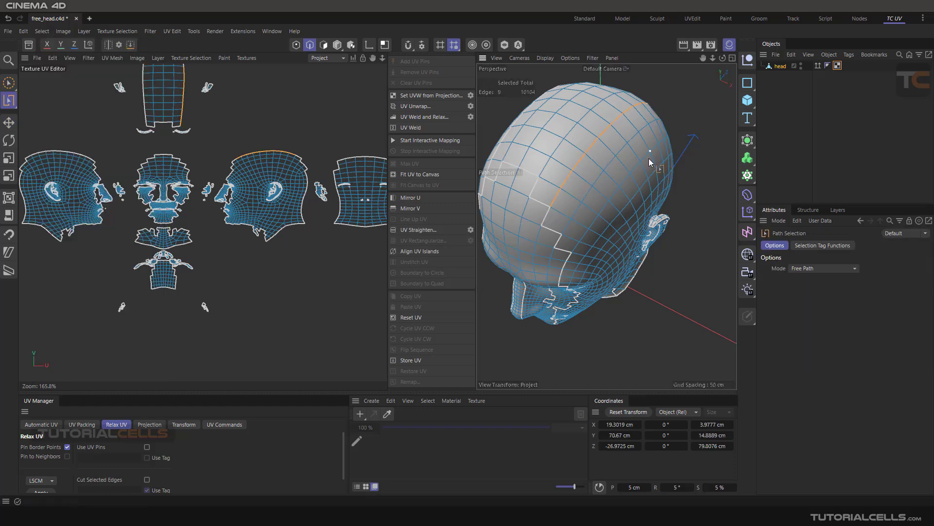
left_click_drag(652, 160, 563, 145, "alt")
middle_click_drag(639, 149, 587, 158, "alt")
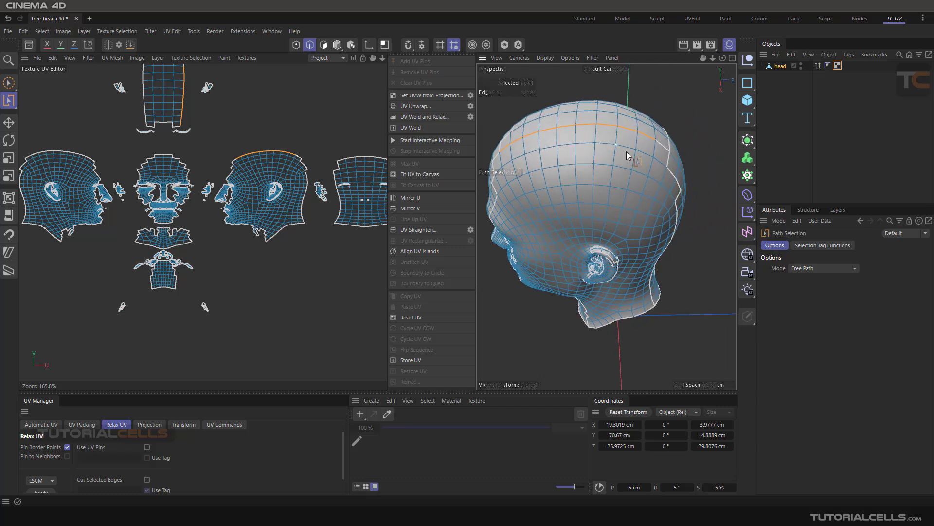
left_click(666, 147, "shift")
scroll(212, 136, "down", 2)
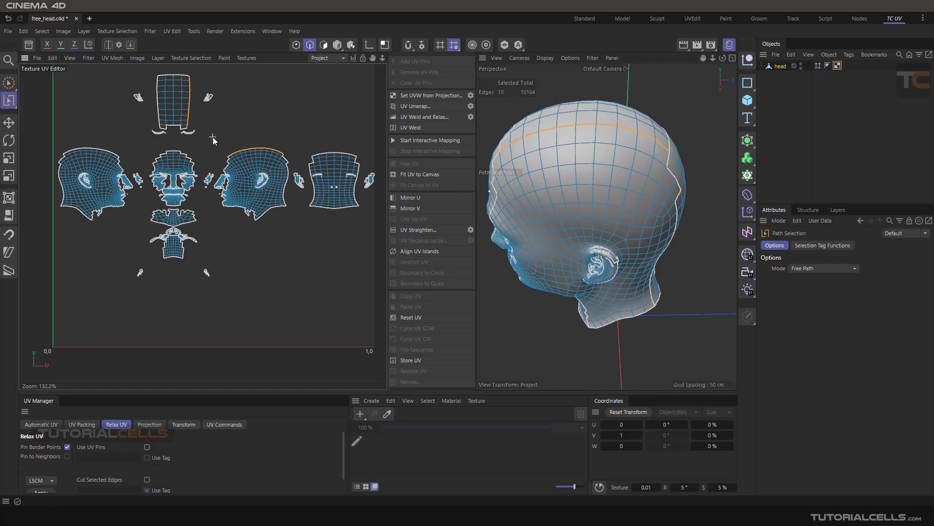
middle_click_drag(212, 136, 218, 162, "alt")
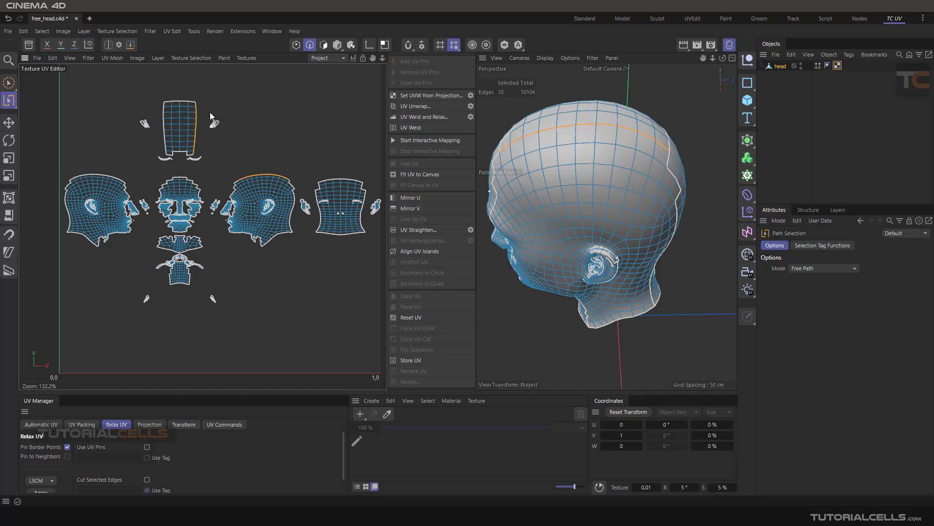
left_click(425, 128)
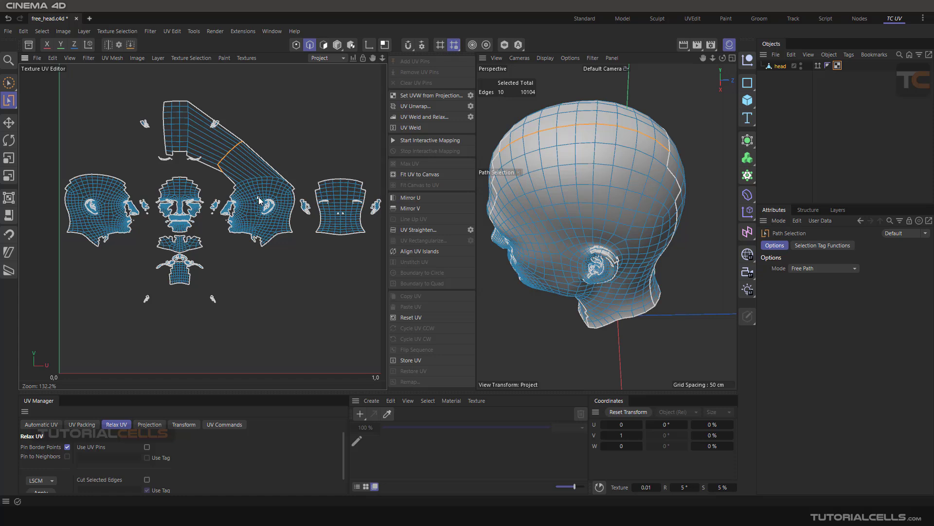
Step: Undo the UV Weld that joined the head's crown and side islands
key("ctrl+z")
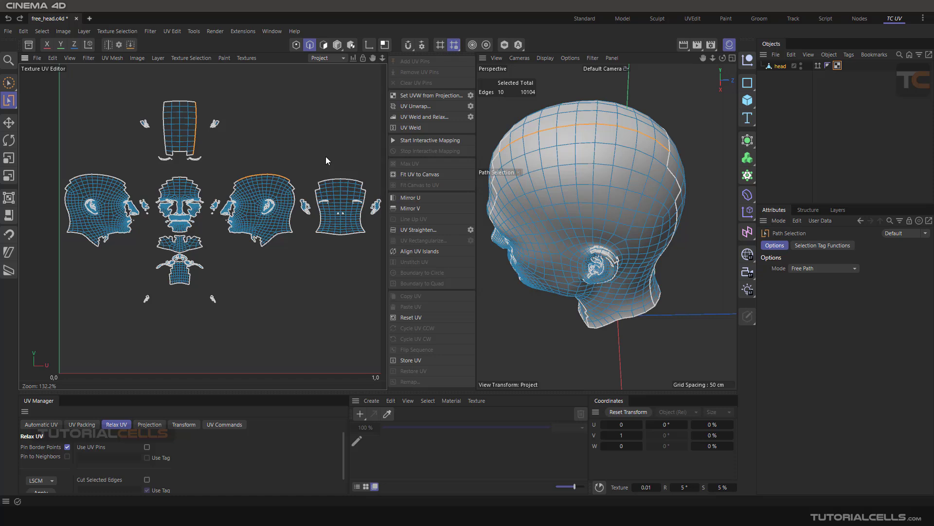
Step: Create a new project, add a plane and make it editable
left_click(89, 18)
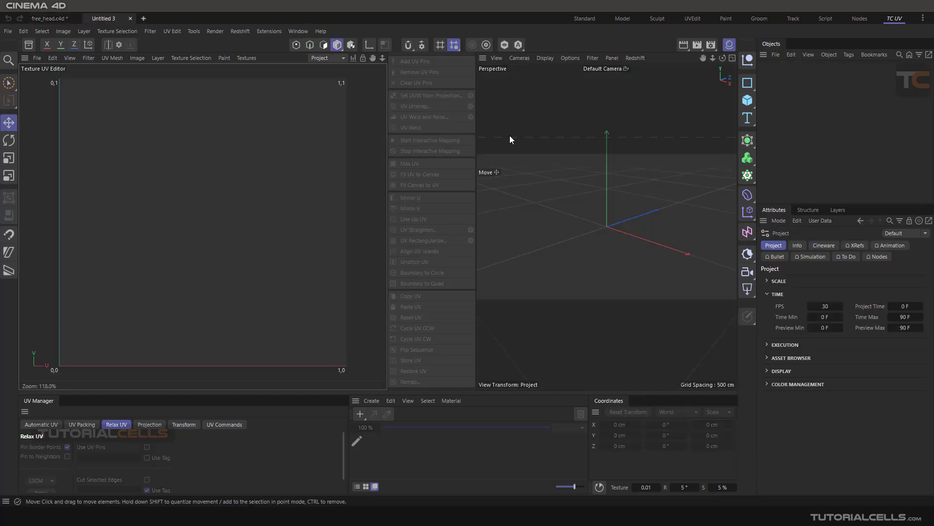
left_click(747, 101)
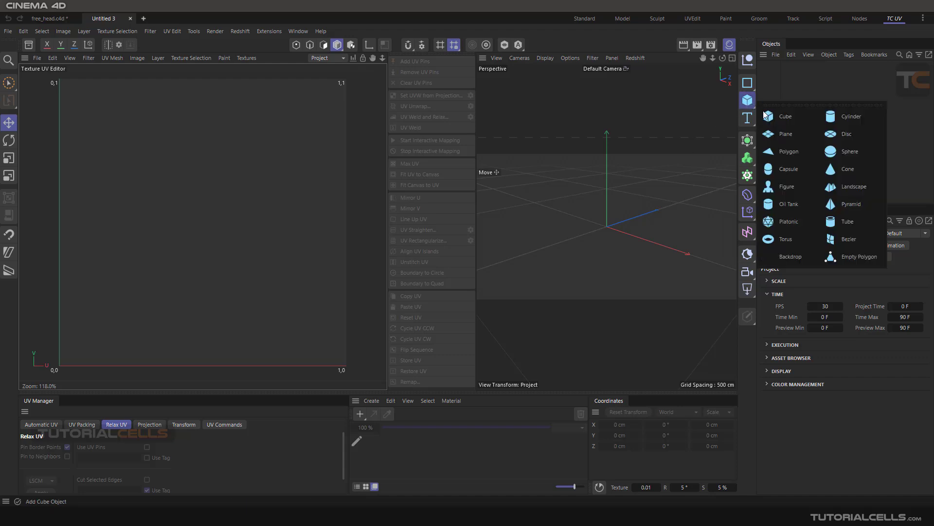
left_click(785, 133)
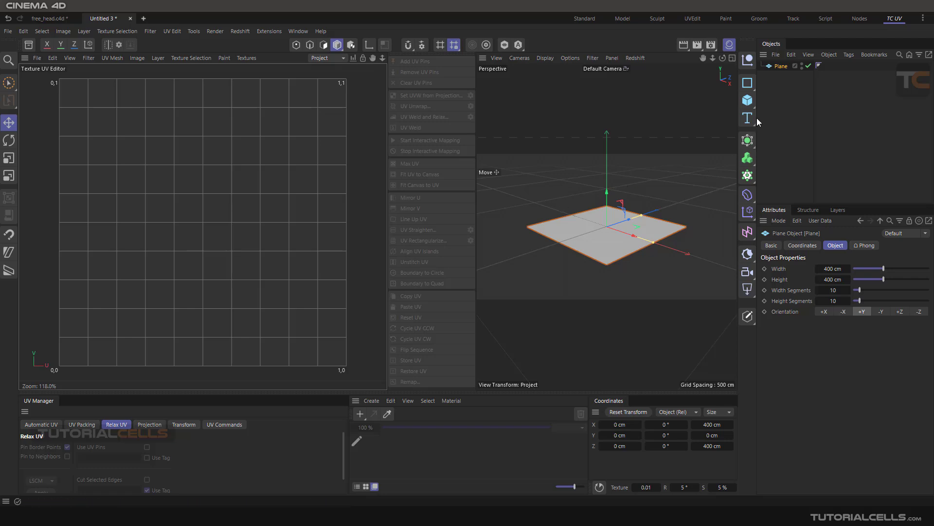
left_click(751, 317)
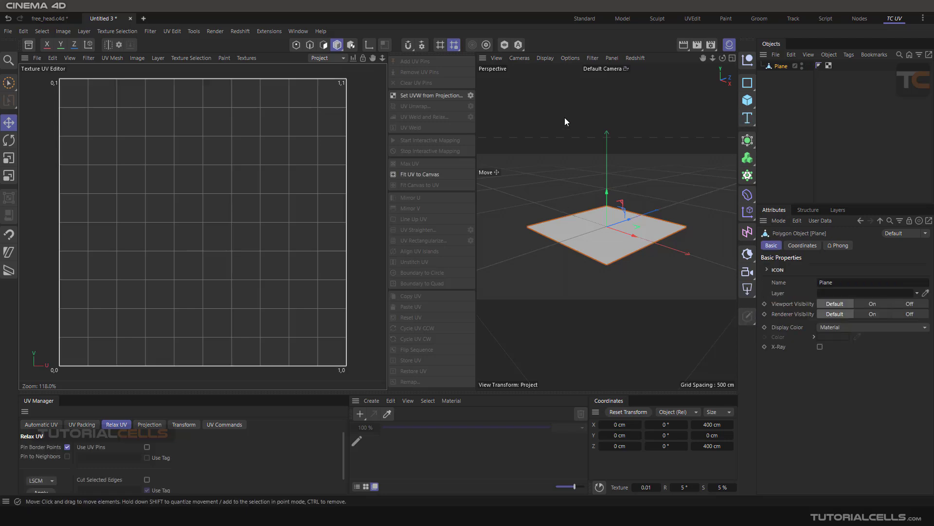
Step: Try to create the plane's UVs with Set UVW from Projection, using the Flat projection type
left_click(470, 95)
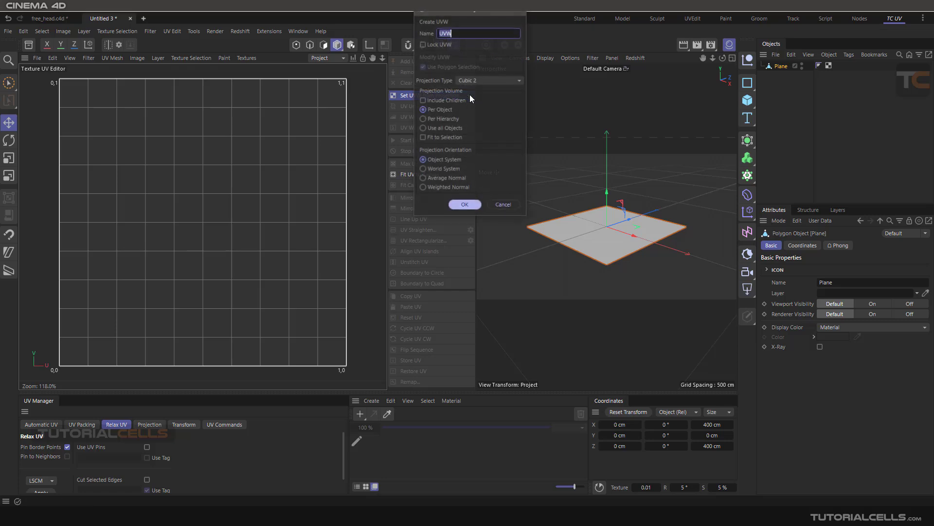
left_click(484, 81)
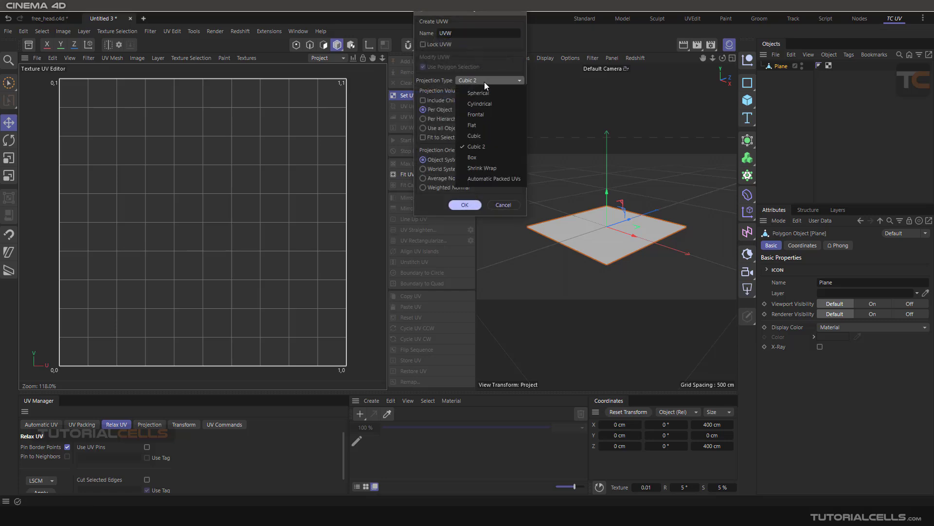
left_click(489, 124)
left_click(465, 205)
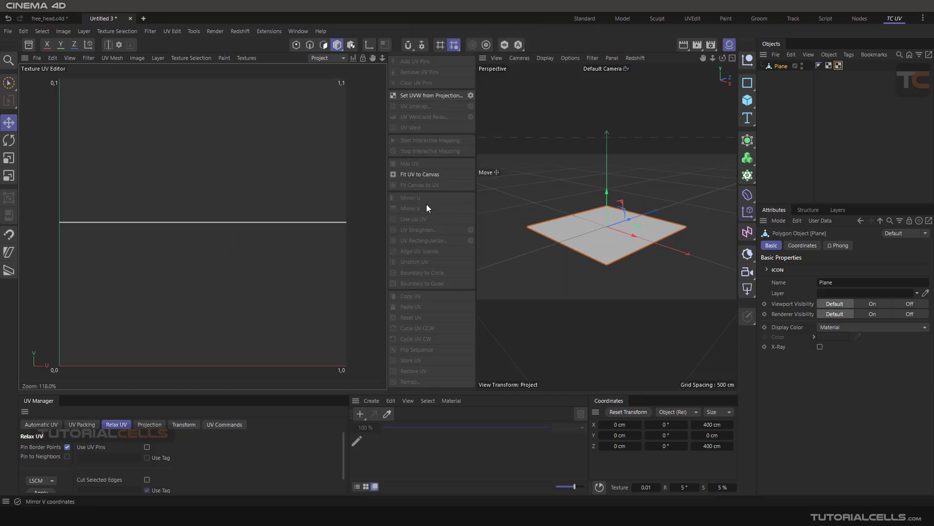
left_click_drag(585, 214, 603, 238, "alt")
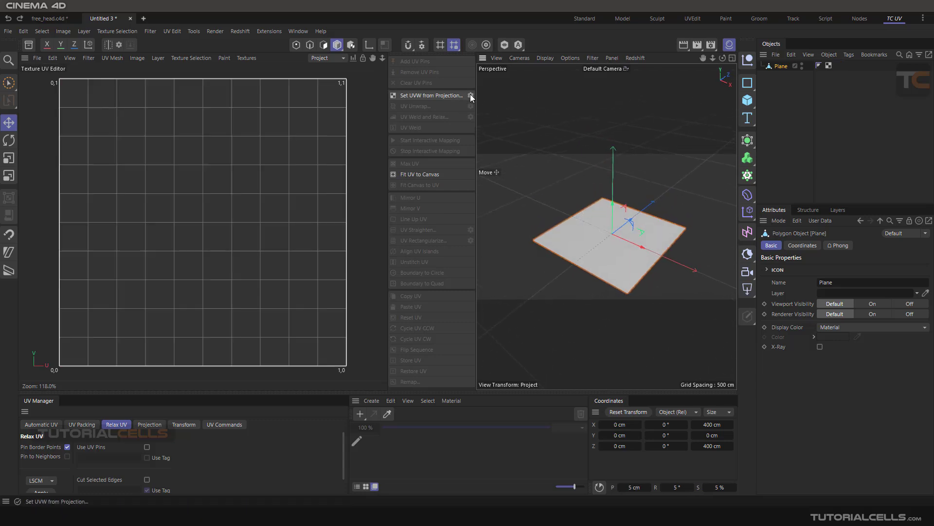
Step: Create UVs for the plane with Set UVW from Projection, using the Cubic 2 projection type
left_click(438, 96)
left_click(475, 81)
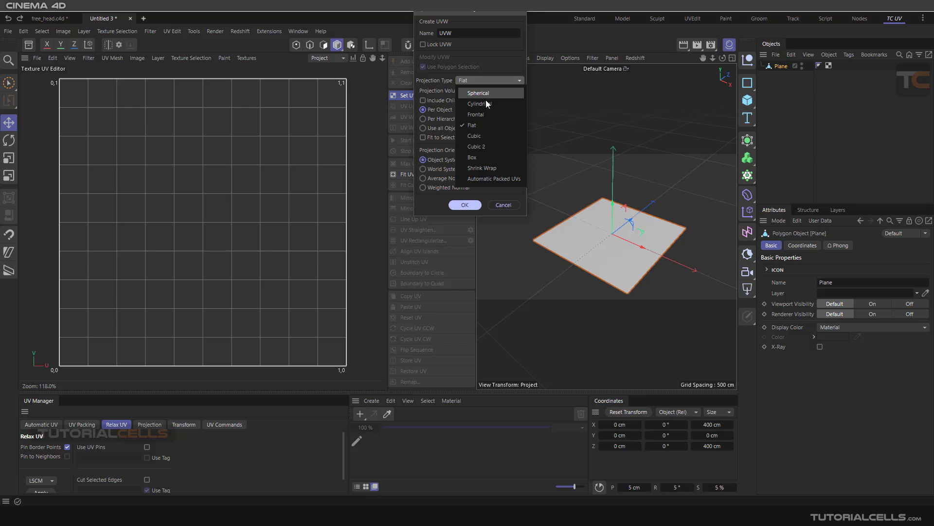
left_click(486, 144)
left_click(463, 205)
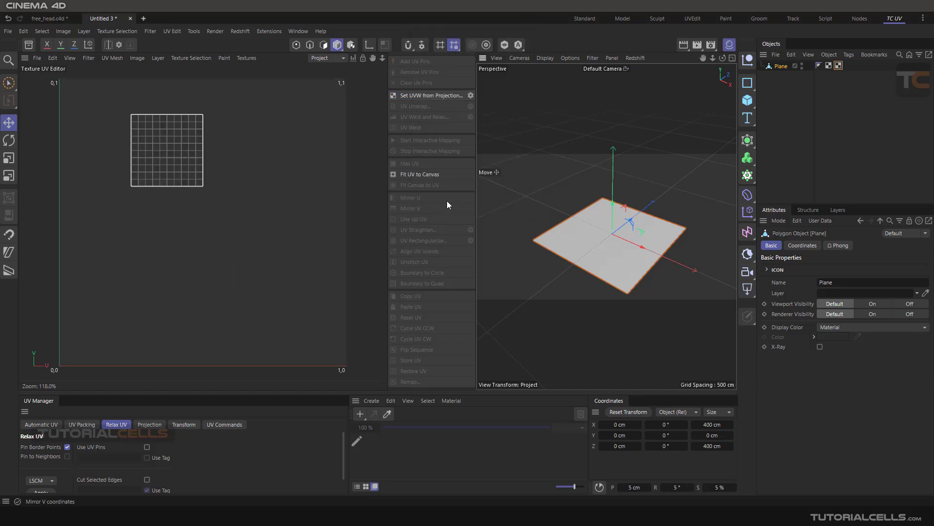
Step: In polygon mode, rectangle-select the two rightmost columns of the plane's UVs and move them sideways away from the main island
scroll(158, 148, "up", 1)
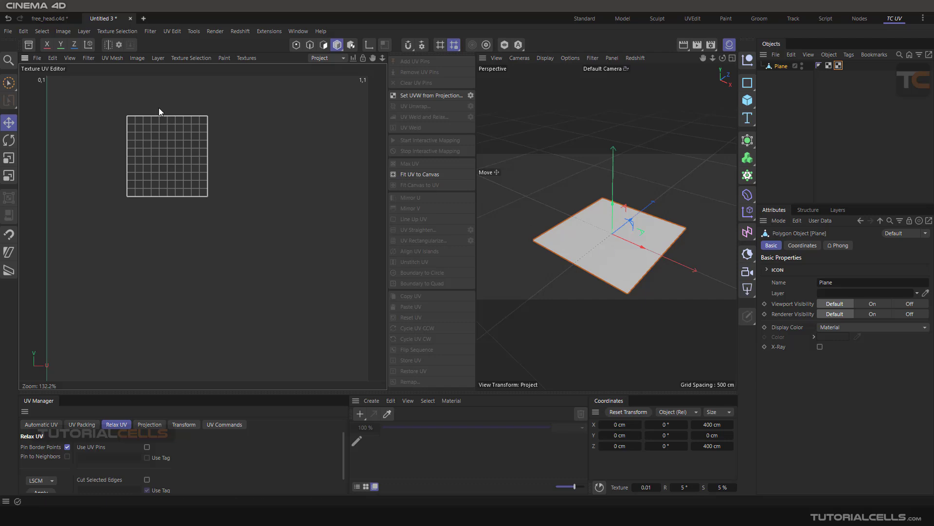
left_click(323, 46)
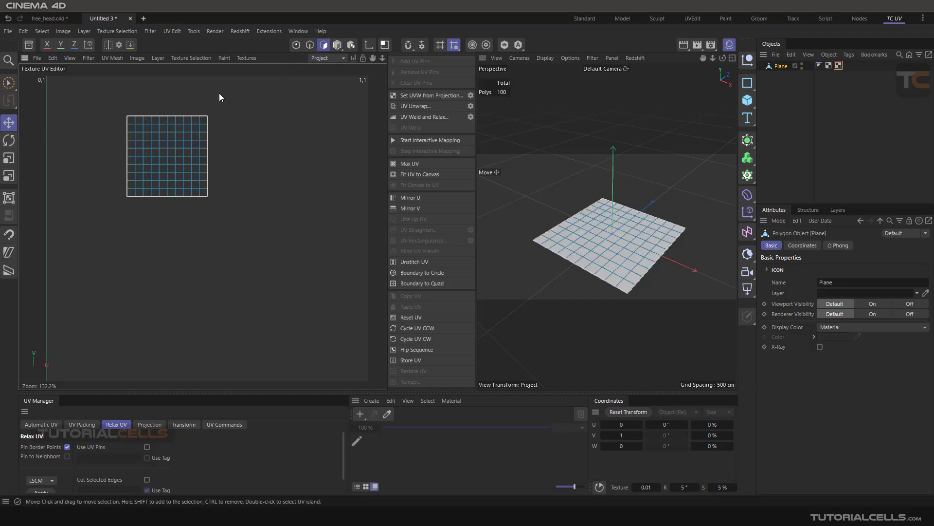
left_click(9, 83)
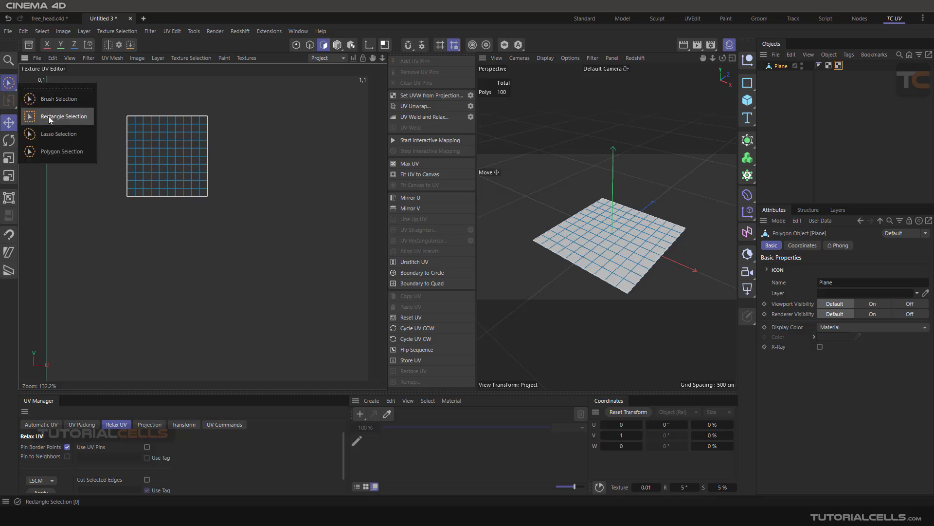
left_click(64, 117)
left_click_drag(252, 93, 189, 214)
left_click(9, 123)
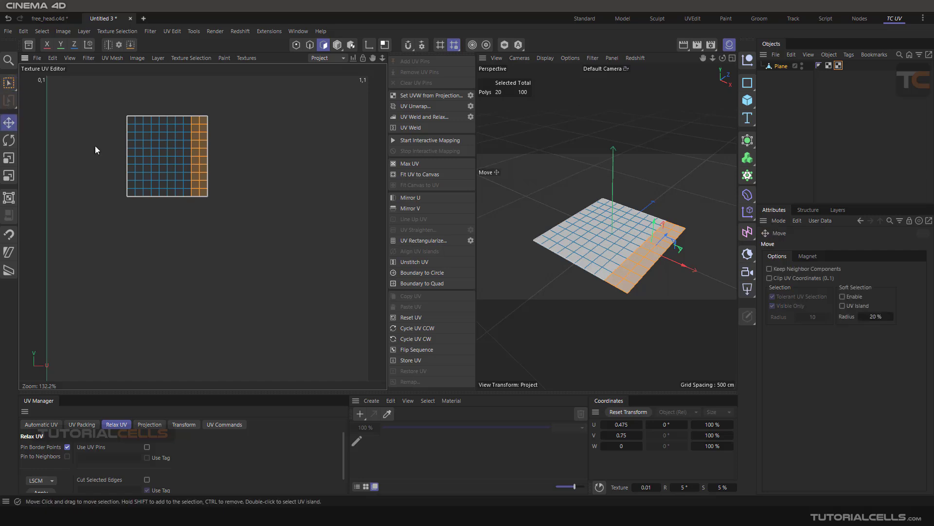
left_click_drag(203, 150, 229, 150)
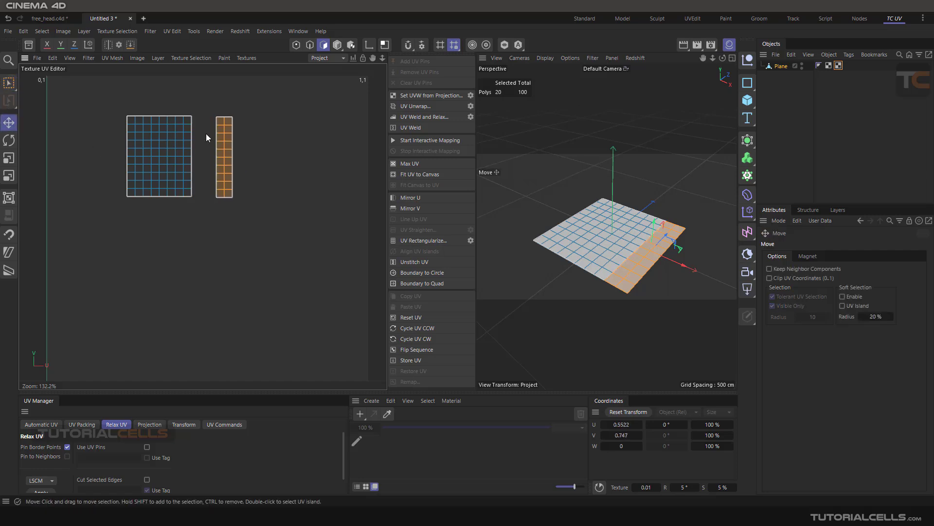
scroll(199, 124, "up", 3)
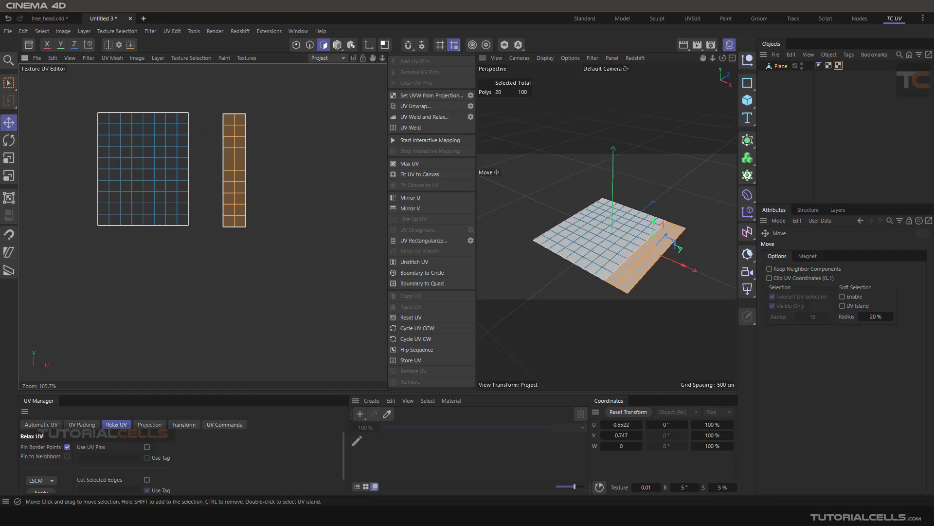
left_click(202, 104)
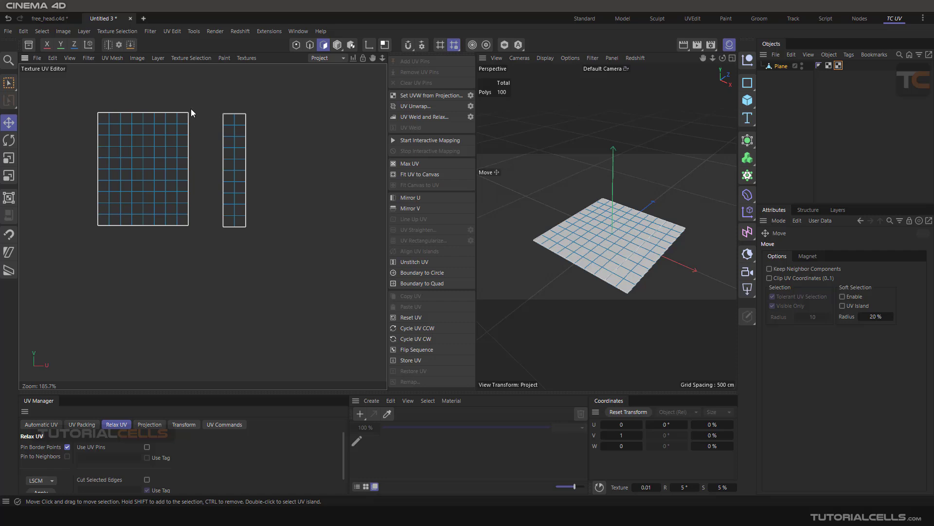
Step: In point mode, select all UV points of the separated strip and snap the strip back against the main island's edge
left_click(296, 45)
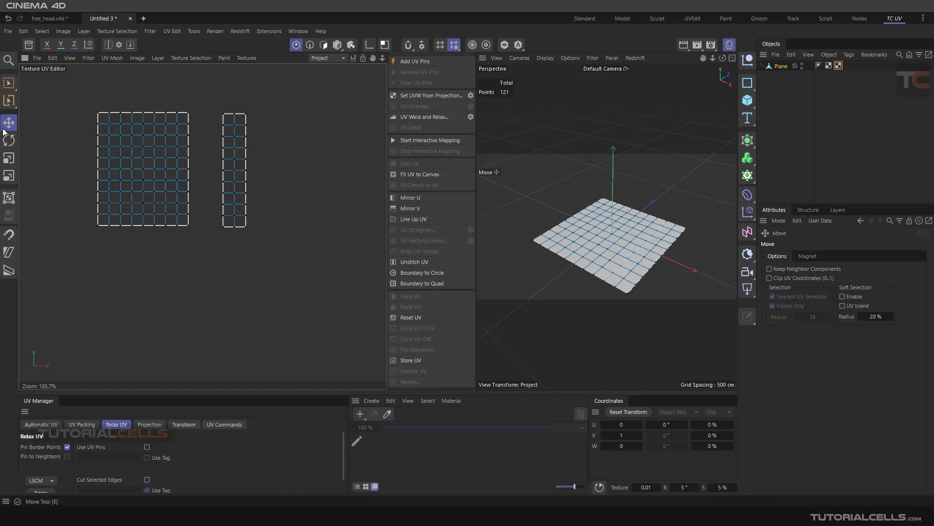
left_click(15, 88)
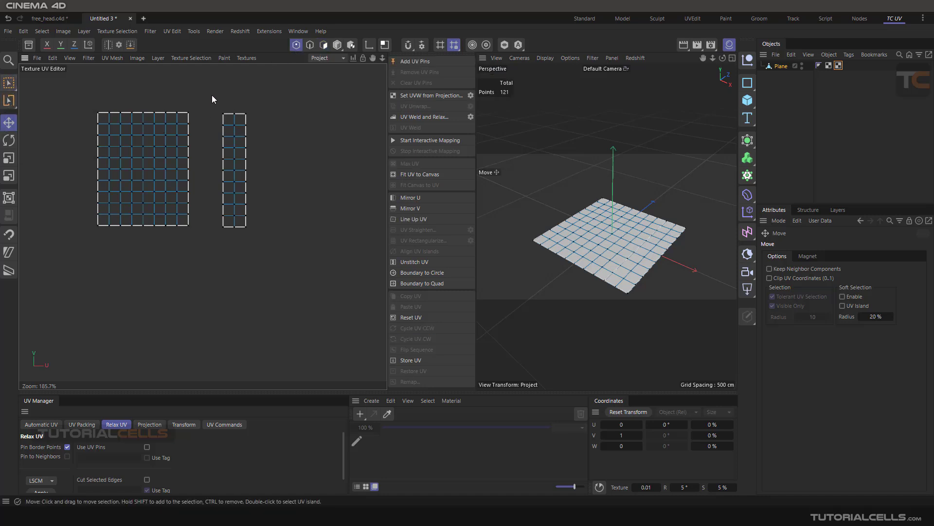
key("0")
left_click_drag(209, 108, 273, 264)
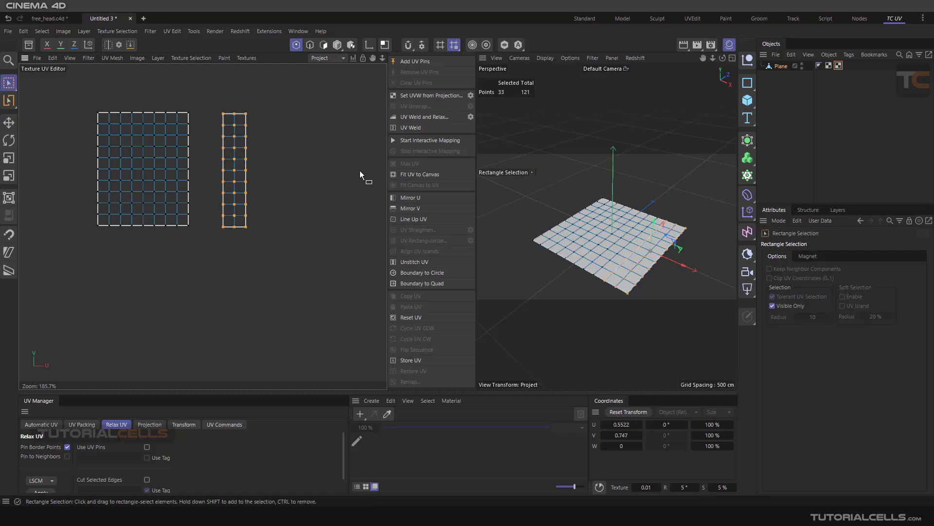
left_click(408, 47)
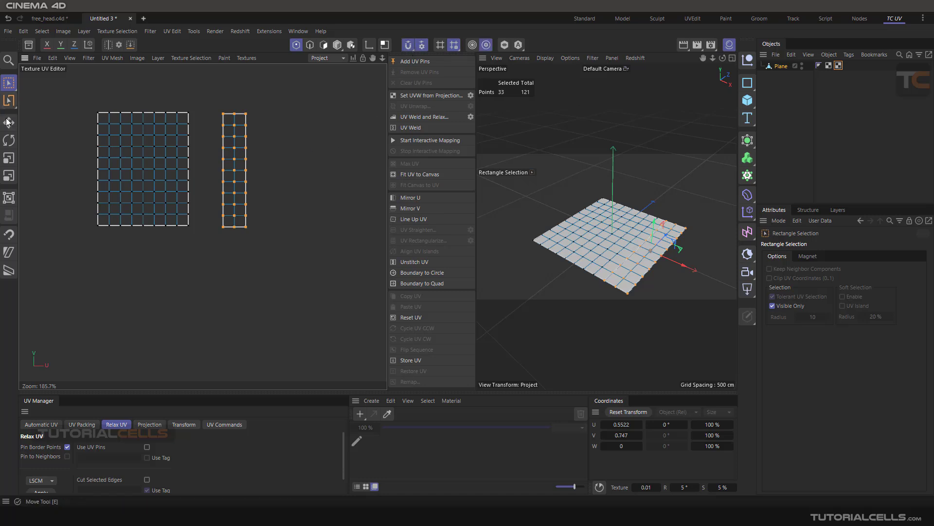
key("e")
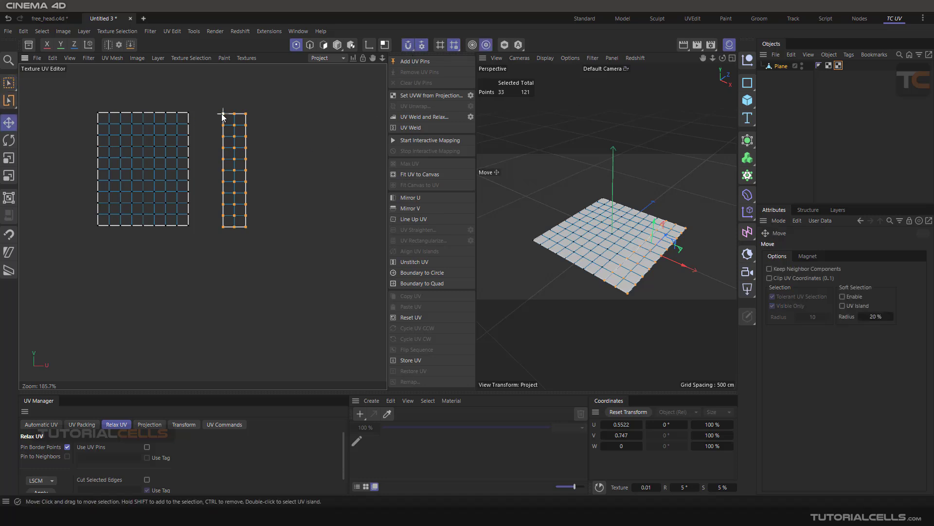
left_click_drag(220, 116, 188, 117)
left_click(244, 124)
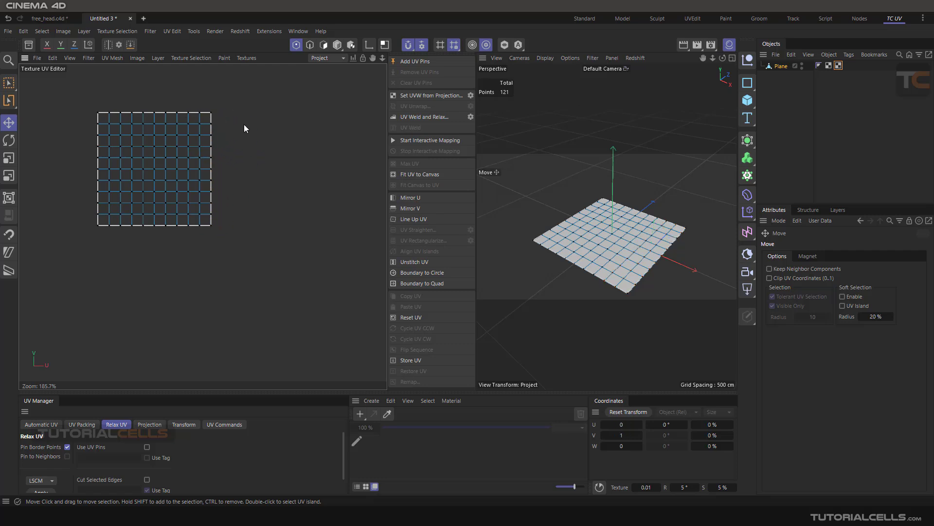
Step: Brush-select UV polygons across the rejoined border in polygon mode to check the island's continuity, and clear the selection
scroll(181, 145, "up", 6)
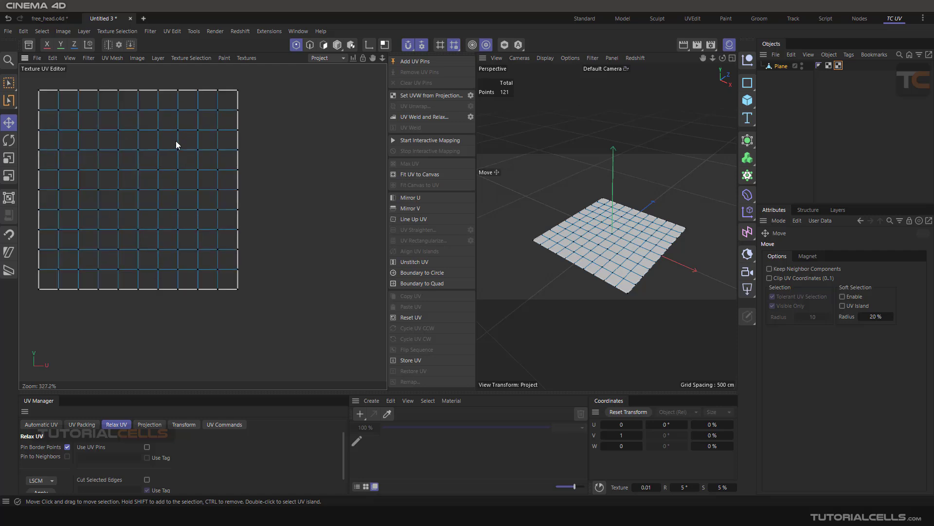
scroll(198, 142, "down", 3)
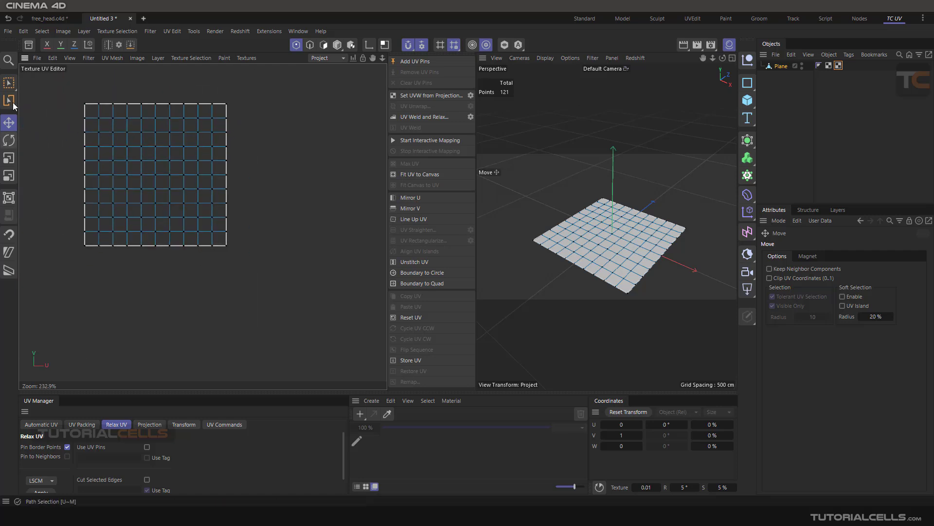
left_click_drag(9, 83, 26, 100)
left_click(27, 100)
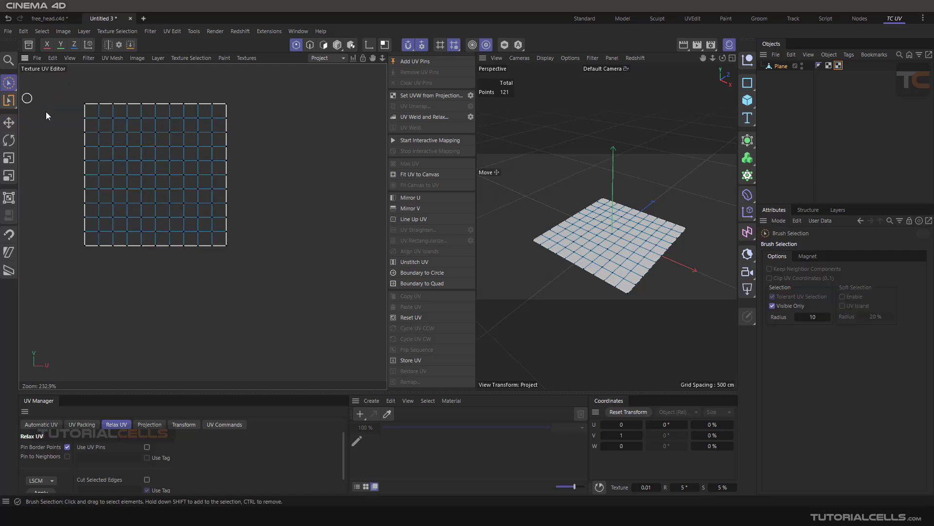
key("ctrl+a")
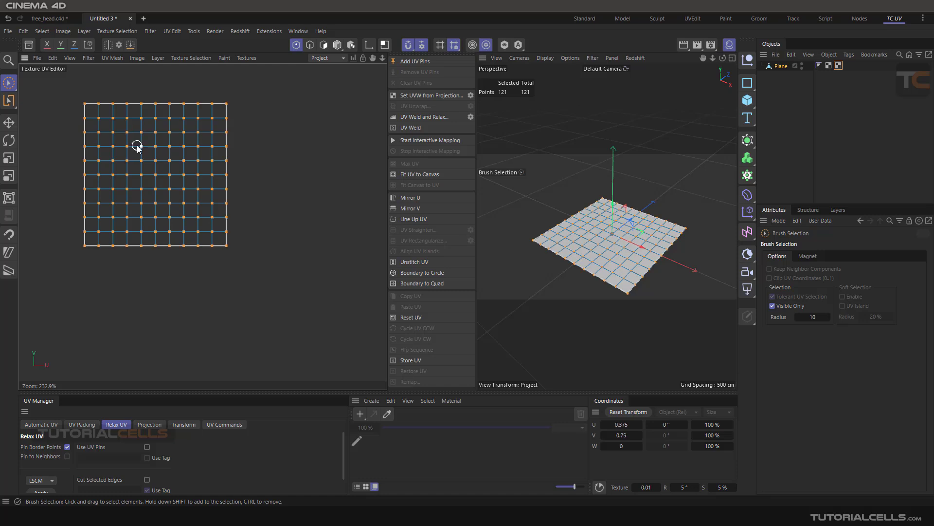
left_click(323, 44)
key("ctrl+a")
left_click_drag(185, 159, 229, 180)
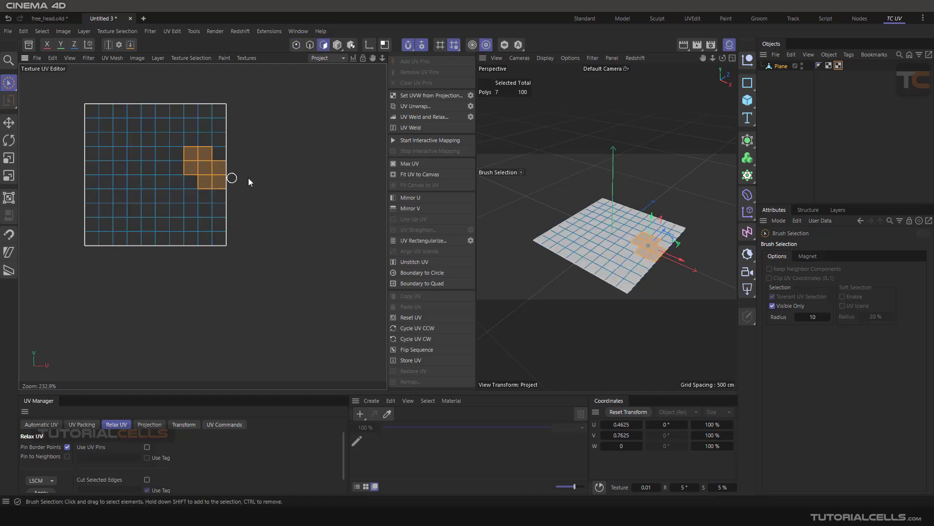
key("ctrl+shift+a")
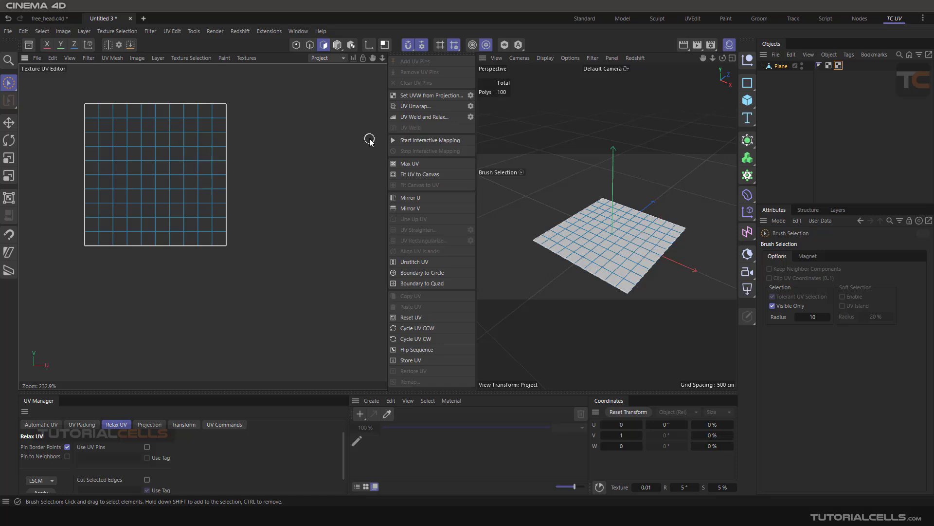
Step: Return to the free_head.c4d project, apply UV Weld to the selected seam edges again and undo the weld
left_click(51, 19)
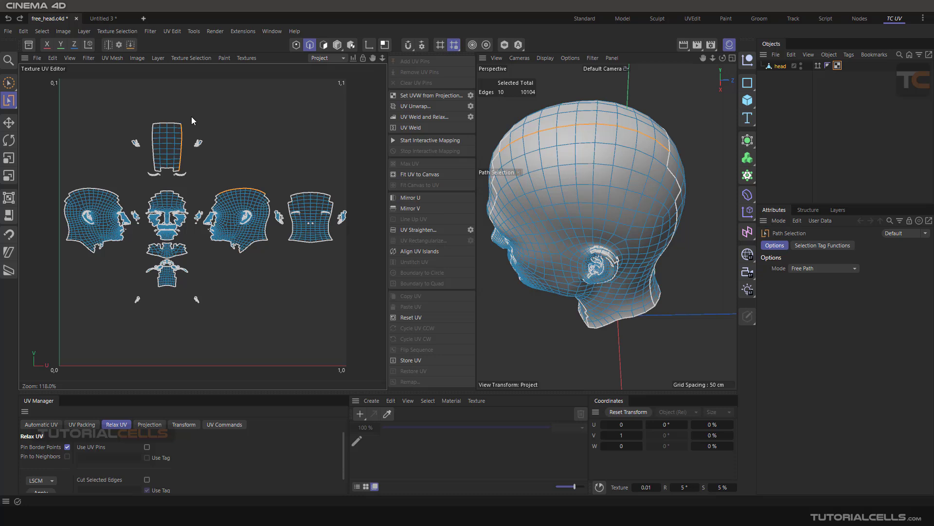
left_click(421, 130)
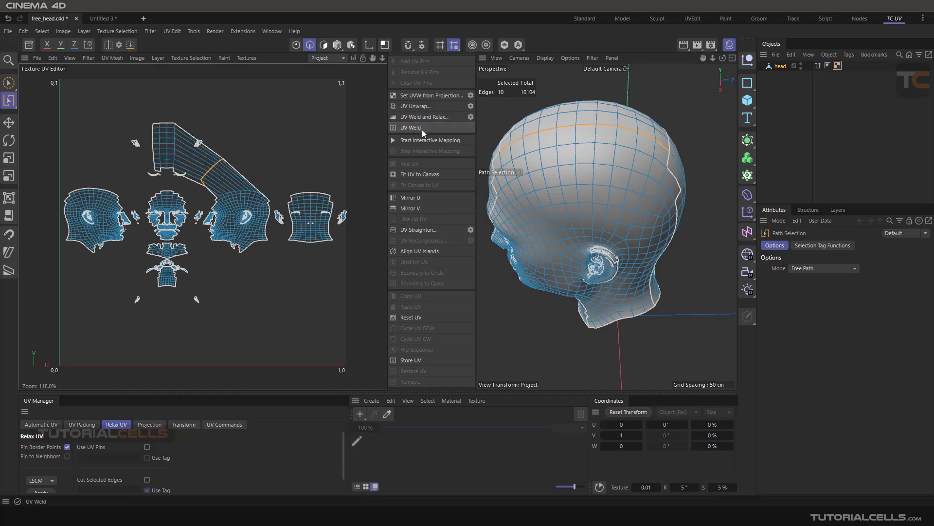
key("ctrl+z")
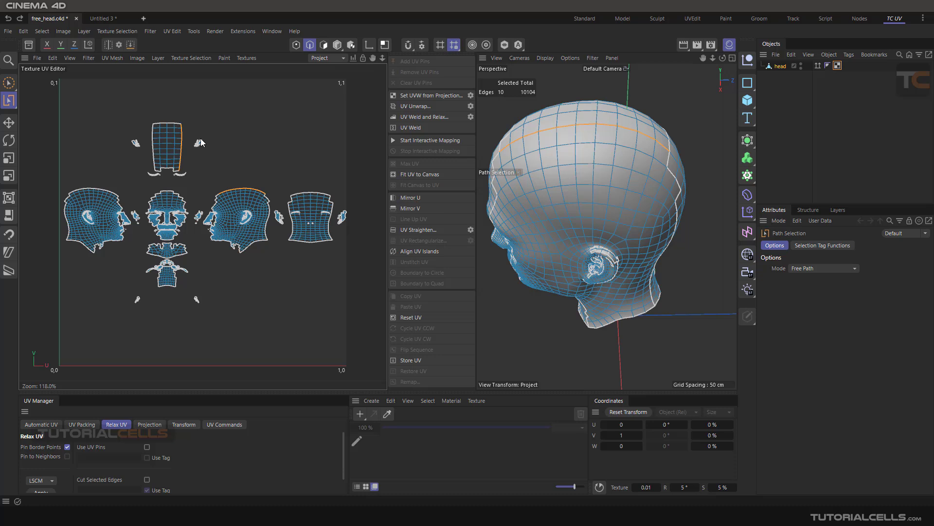
Step: Review the UV Weld and Relax options for the selected seam edges and close them without applying
left_click(471, 116)
left_click_drag(468, 87, 503, 150)
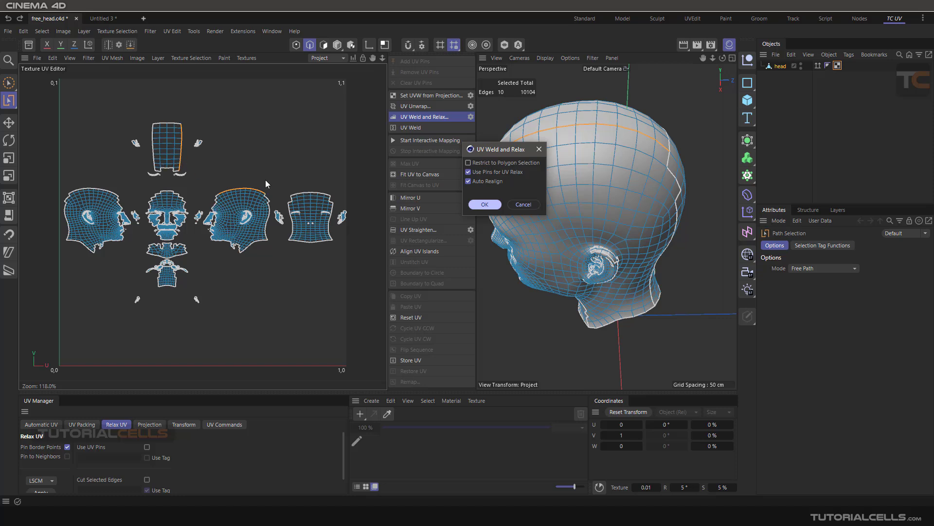
left_click(519, 203)
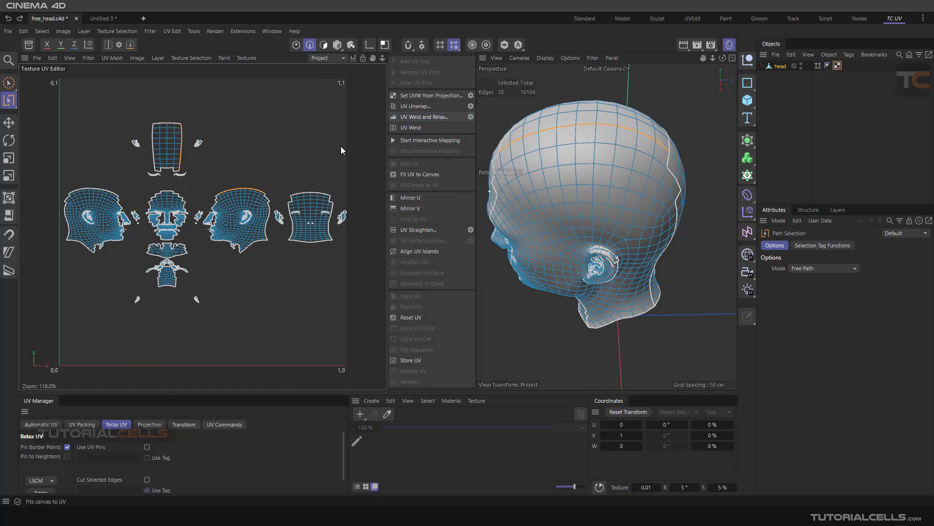
Step: In polygon mode, review the UV Weld and Relax options for the selected polygons and close them without applying
left_click(324, 44)
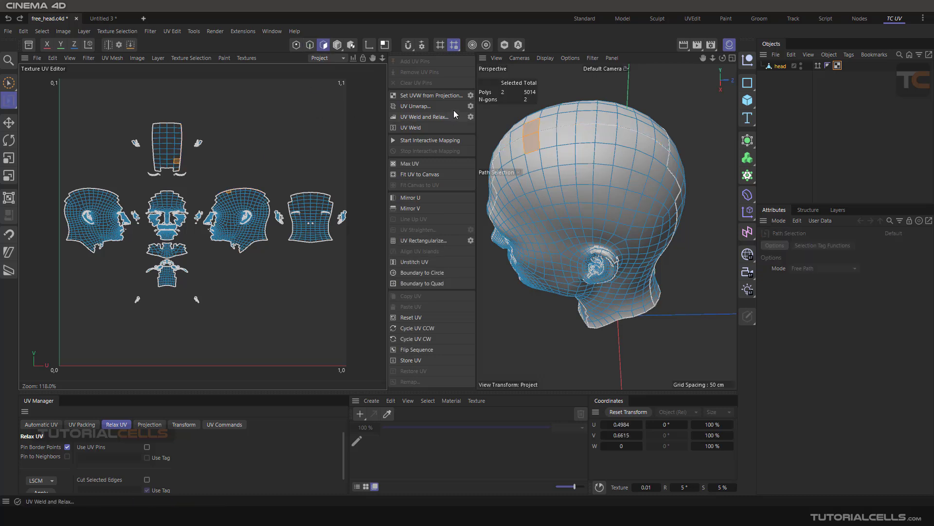
left_click(470, 117)
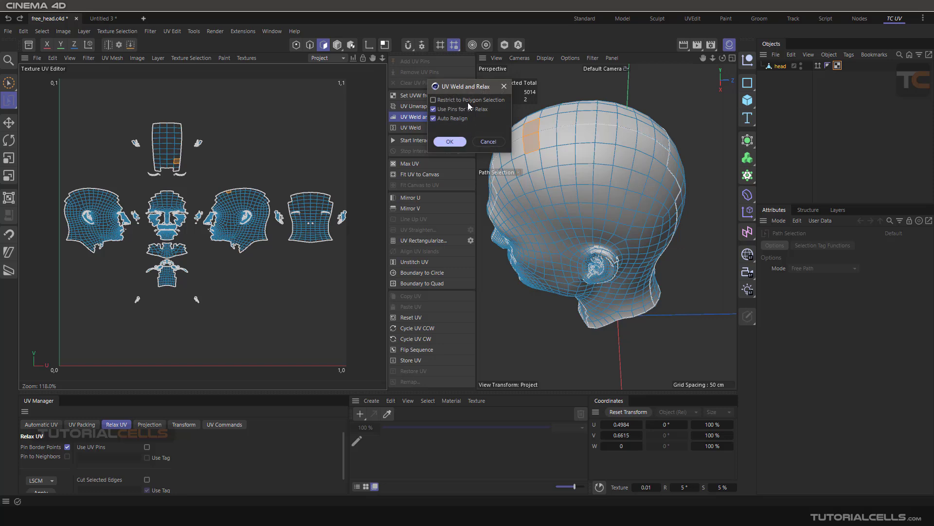
left_click(504, 87)
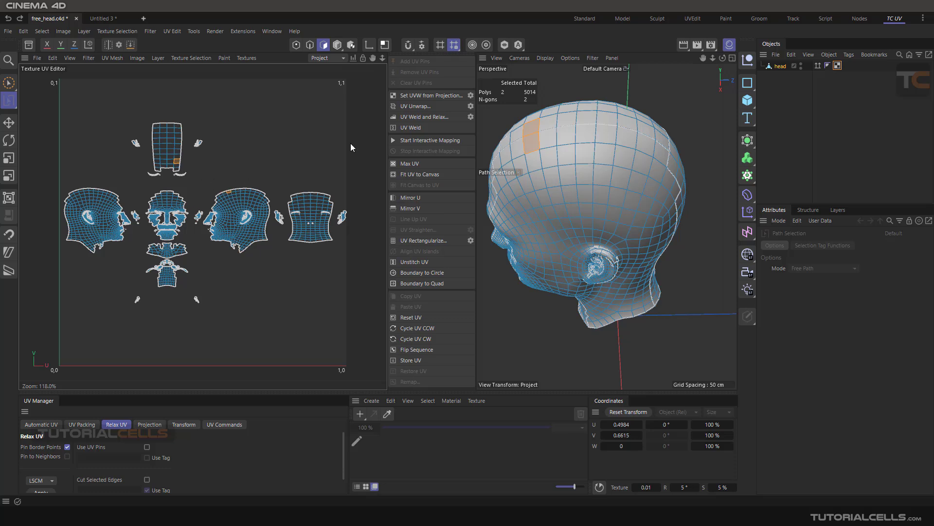
Step: Clear the polygon selection and try UV Weld and Relax with Restrict to Polygon Selection off
left_click(271, 128)
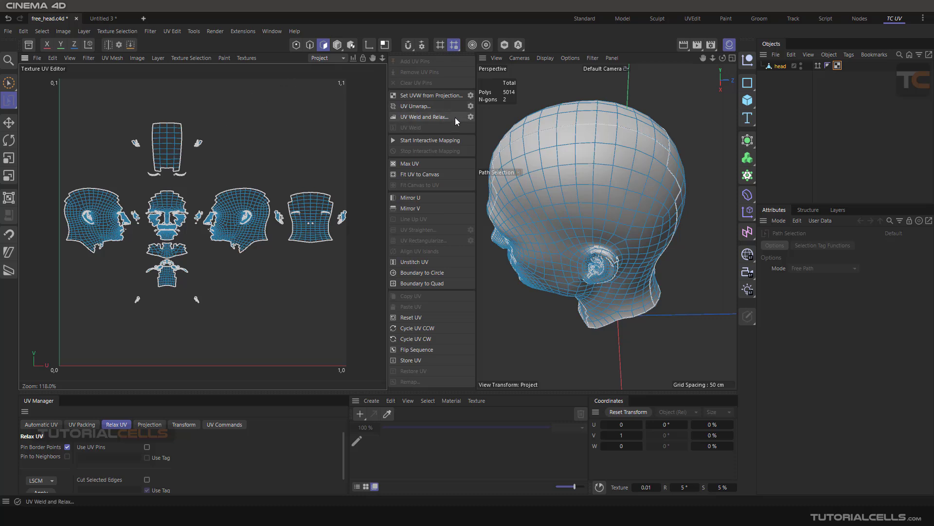
left_click(470, 117)
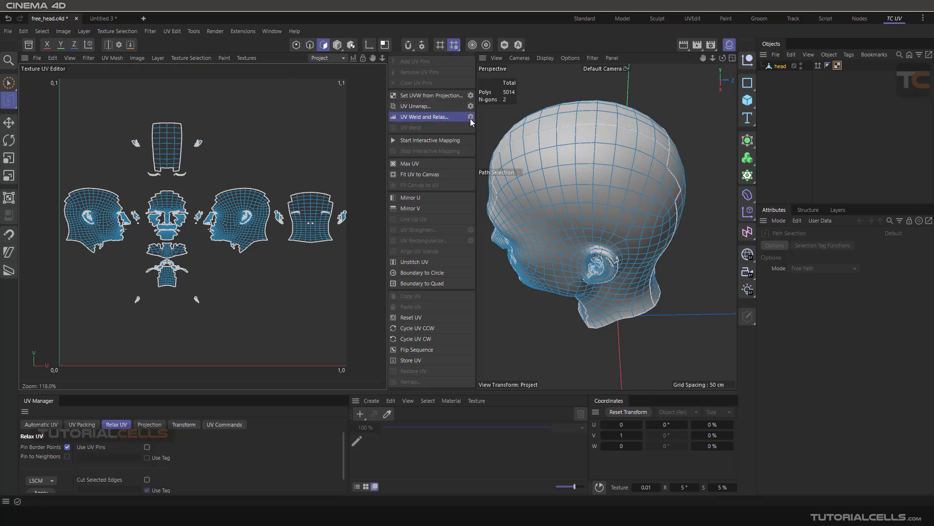
left_click_drag(462, 87, 457, 140)
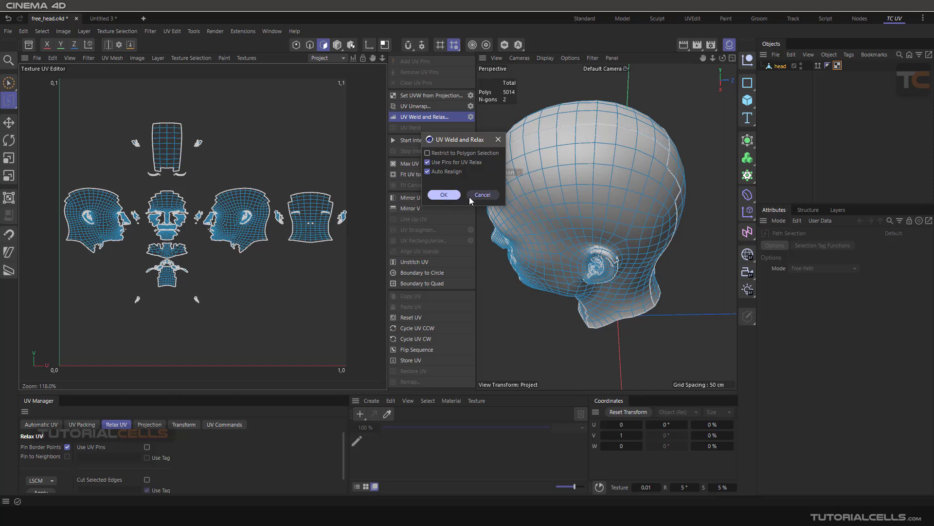
left_click(444, 195)
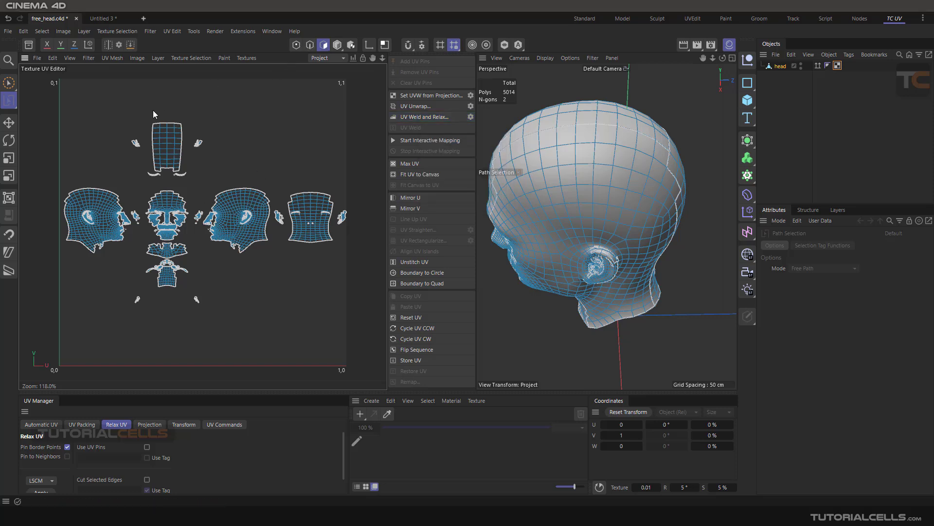
Step: Select the side-of-head and top-of-head islands whose shared seam is selected, and check the UV Weld and Relax options without applying
key("e")
double_click(250, 201)
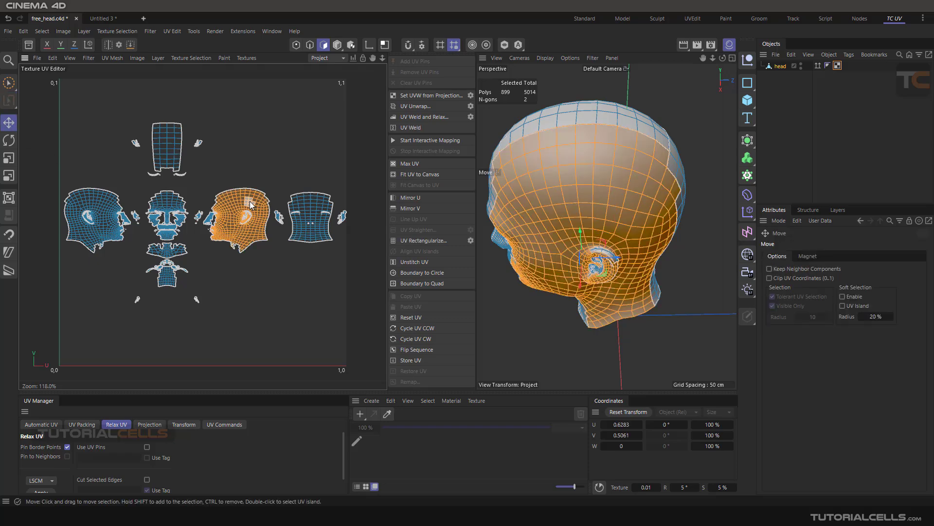
double_click(162, 150, "shift")
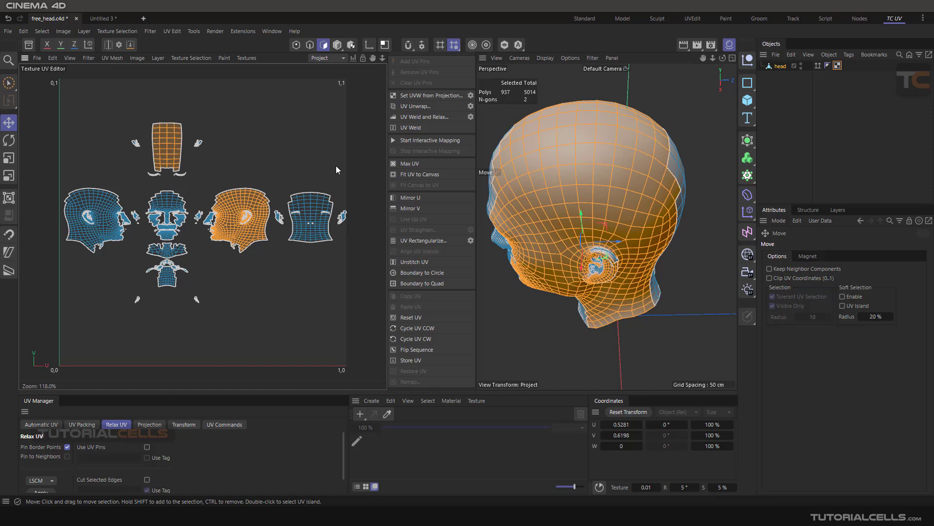
left_click(470, 117)
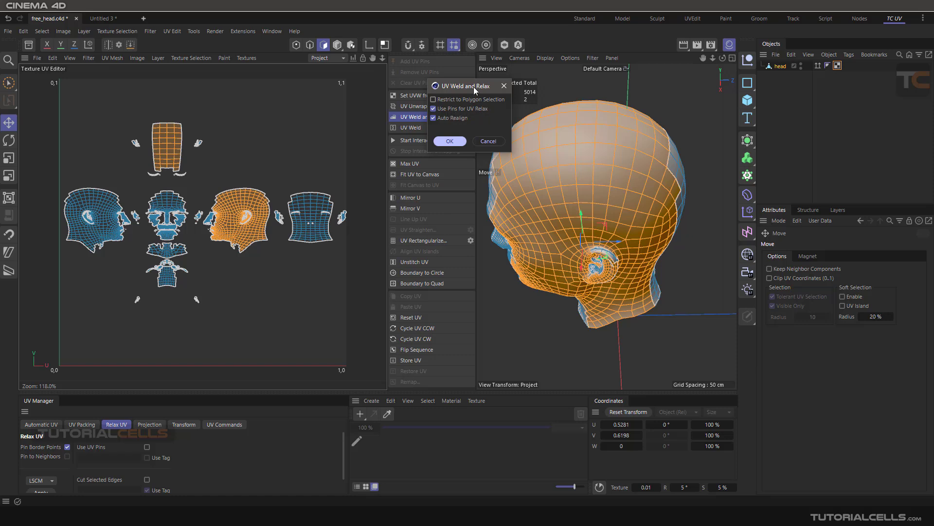
left_click_drag(474, 86, 479, 155)
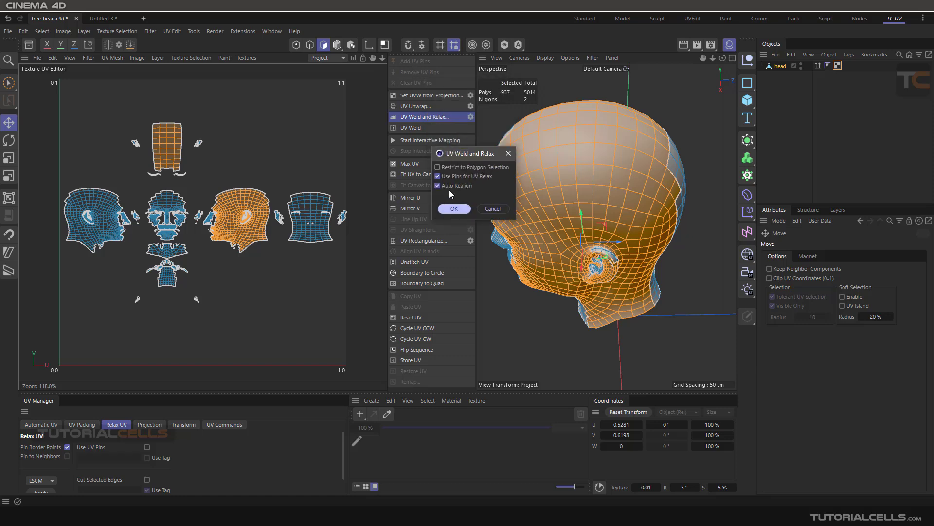
left_click(498, 209)
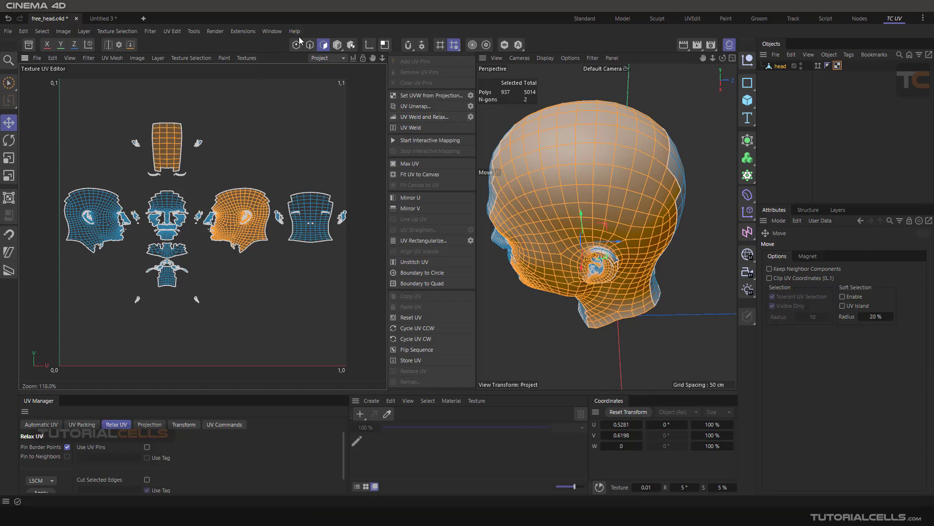
Step: In edge mode, apply UV Weld and Relax to the selected seam edges without polygon restriction and undo it
left_click(310, 44)
scroll(232, 155, "up", 2)
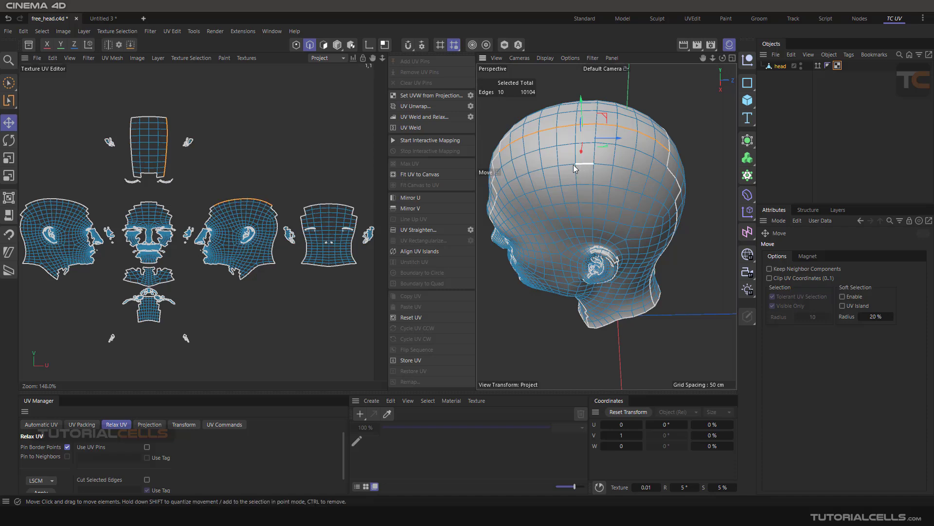
left_click_drag(573, 164, 541, 145, "alt")
left_click(440, 116)
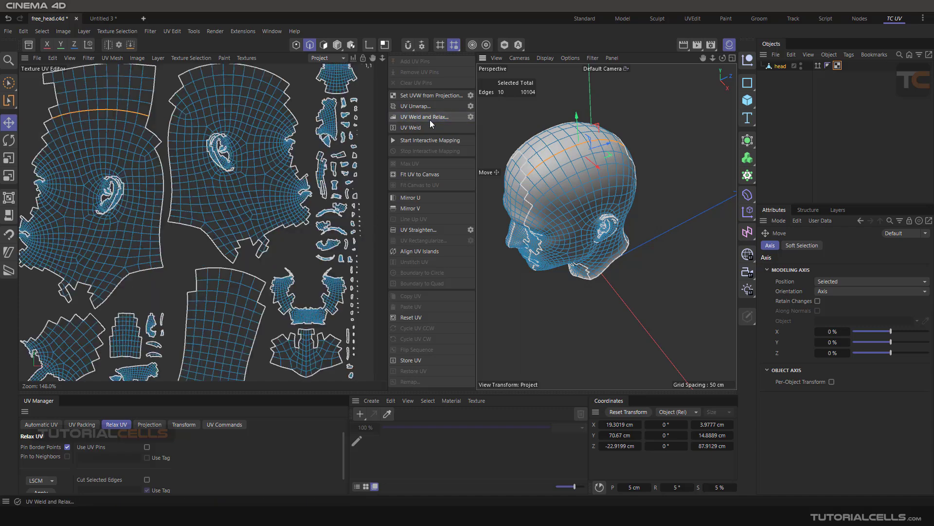
scroll(194, 214, "down", 3)
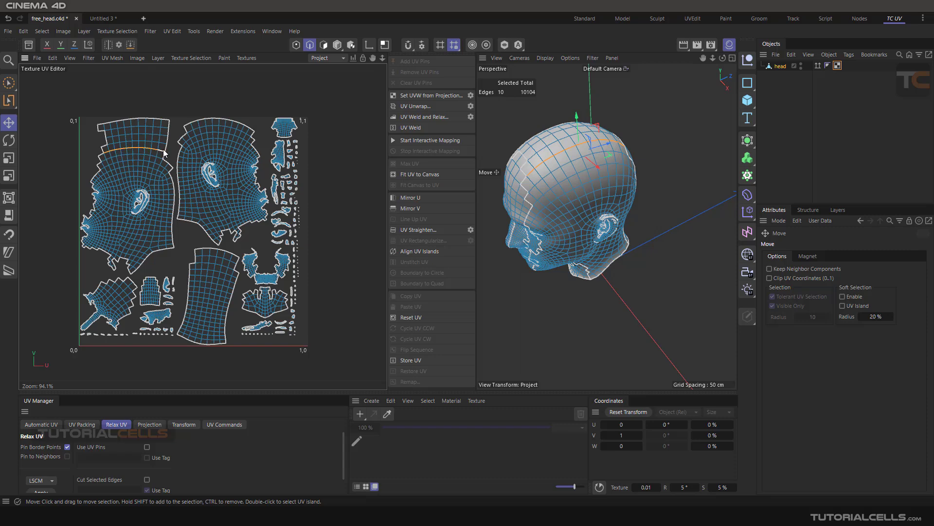
key("ctrl+z")
Step: Enable Restrict to Polygon Selection for UV Weld and Relax and apply it to the seam edges between the two selected islands
scroll(254, 197, "up", 1)
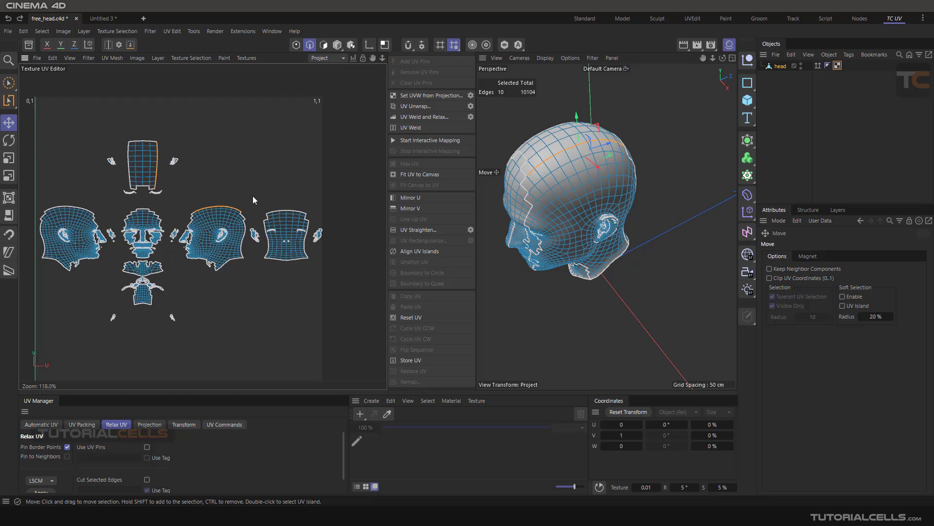
left_click(470, 117)
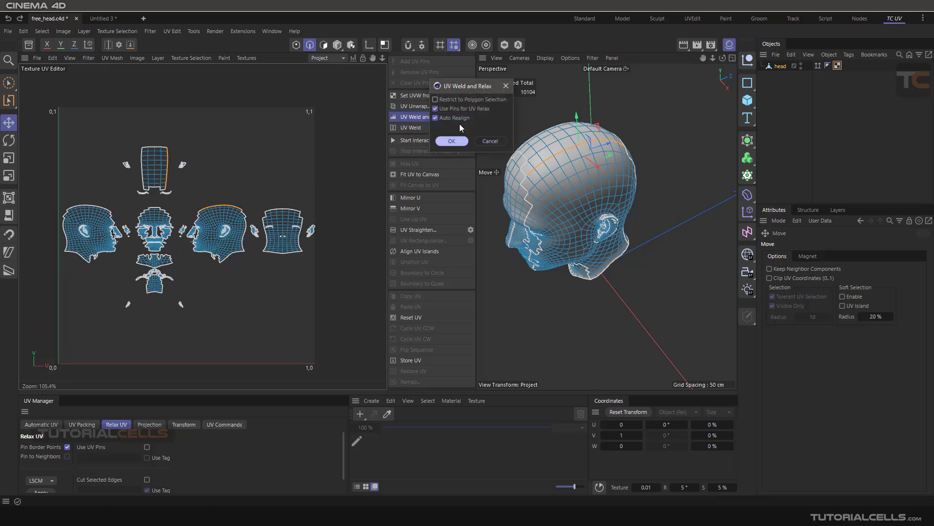
left_click(506, 86)
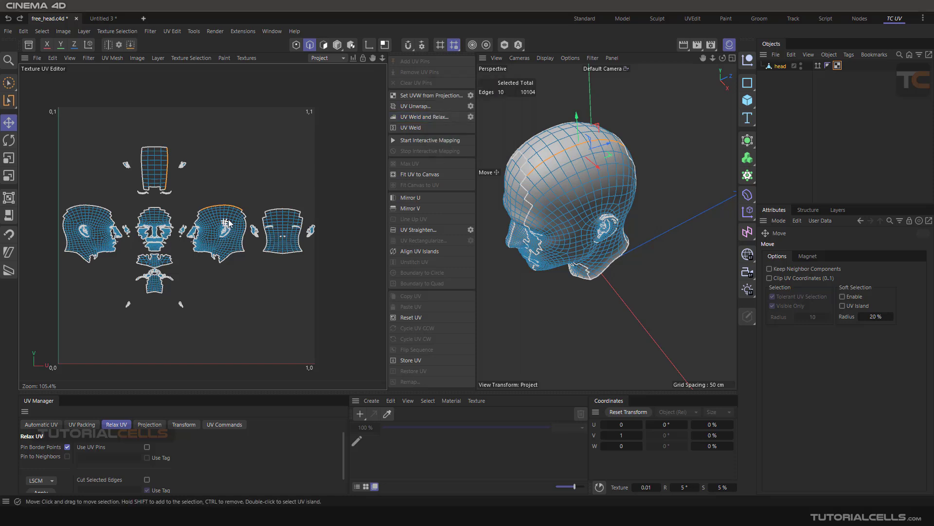
left_click(324, 45)
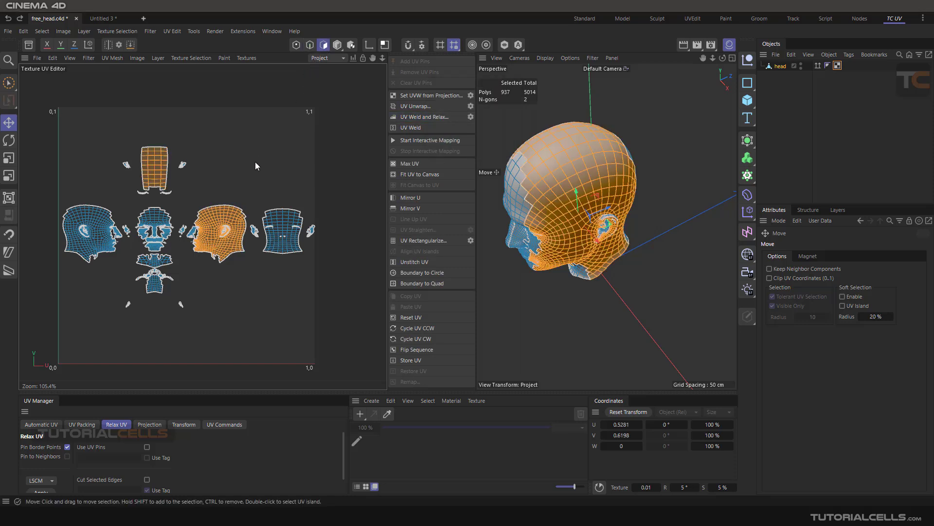
left_click(311, 45)
left_click(413, 116)
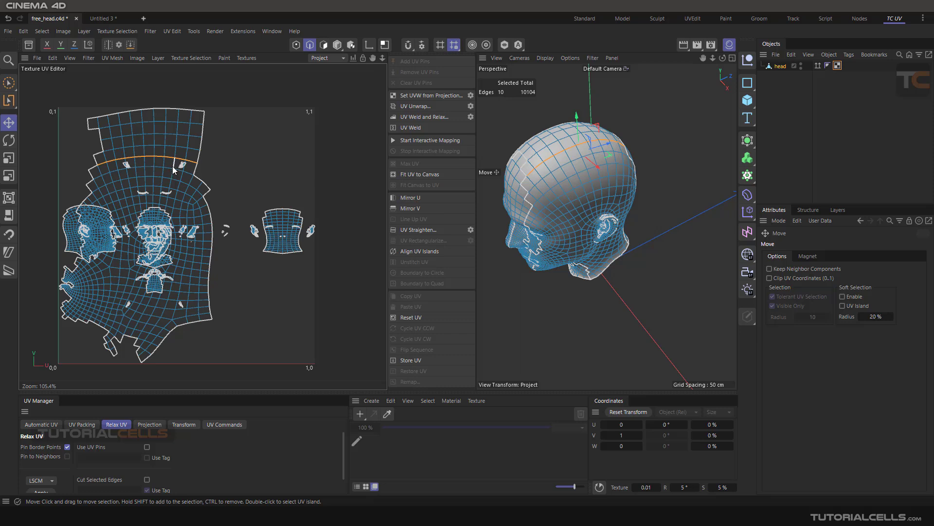
Step: Review the UV Weld and Relax options, cancel them, and undo and redo the last change before viewing the welded island's polygon selection
left_click(471, 116)
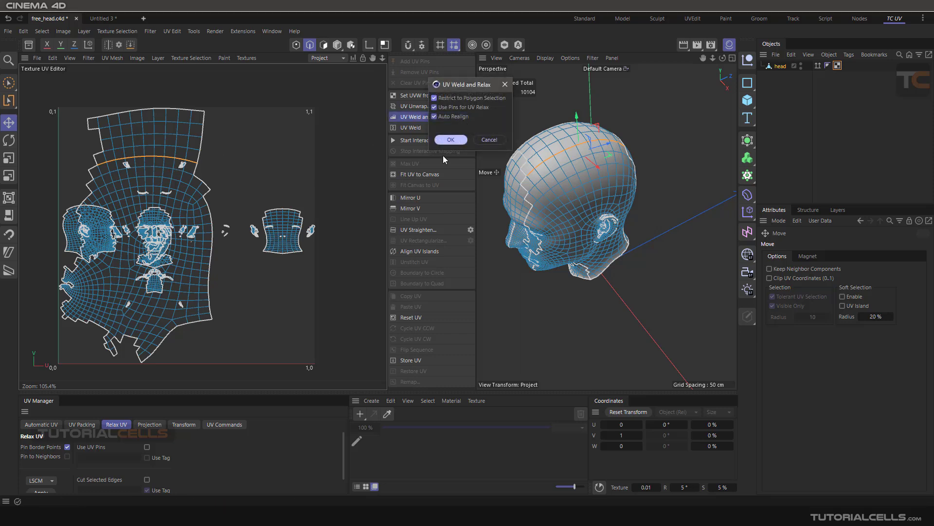
left_click(483, 140)
key("ctrl+z")
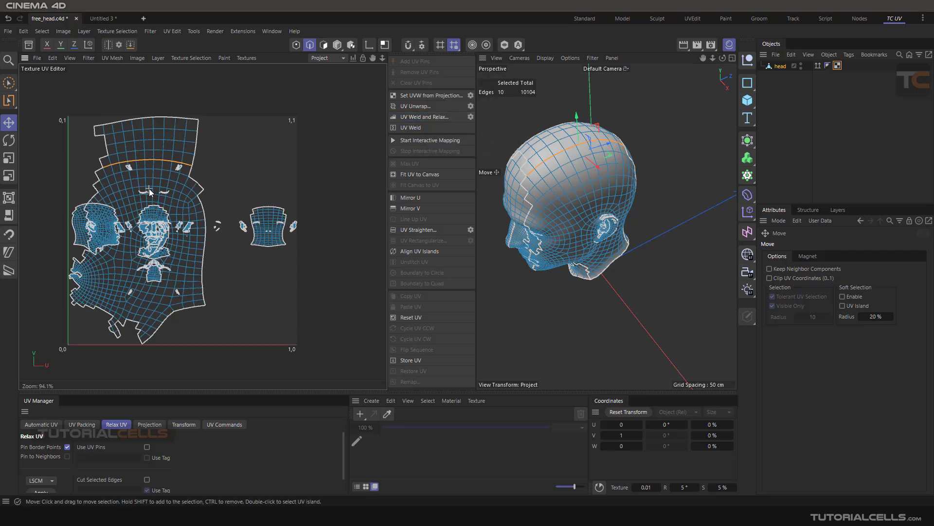
key("ctrl+y")
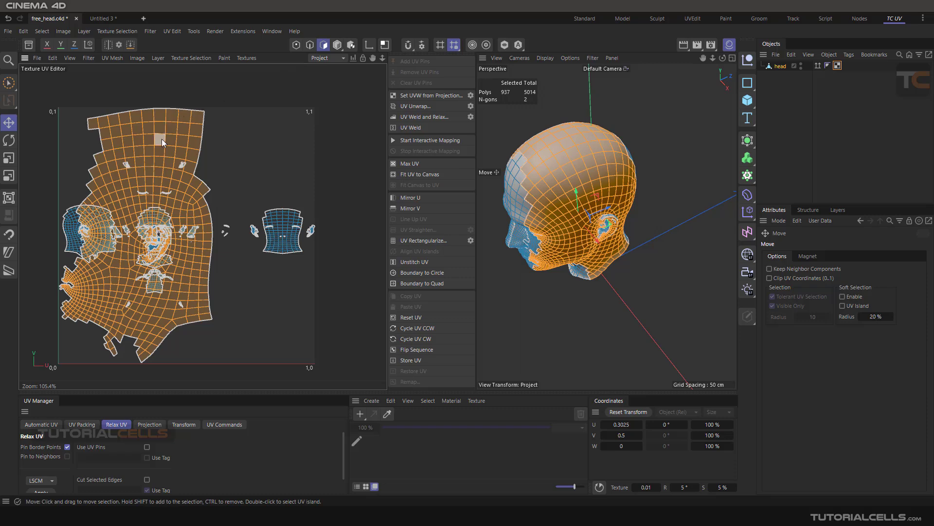
Step: Scale down the welded head island, move it to the empty area above the back-of-head island, and clear the selection
left_click(8, 157)
left_click_drag(140, 165, 117, 234)
left_click(9, 124)
left_click_drag(154, 186, 253, 152)
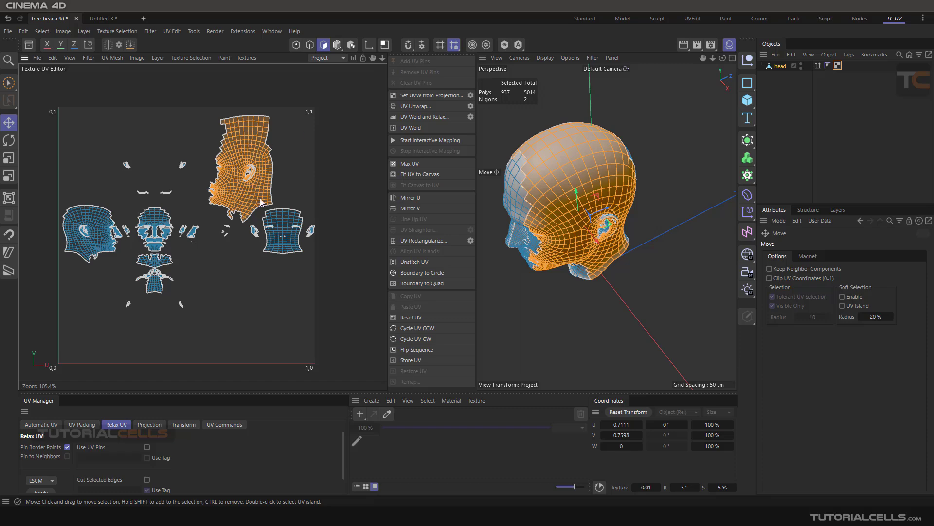
left_click(504, 297)
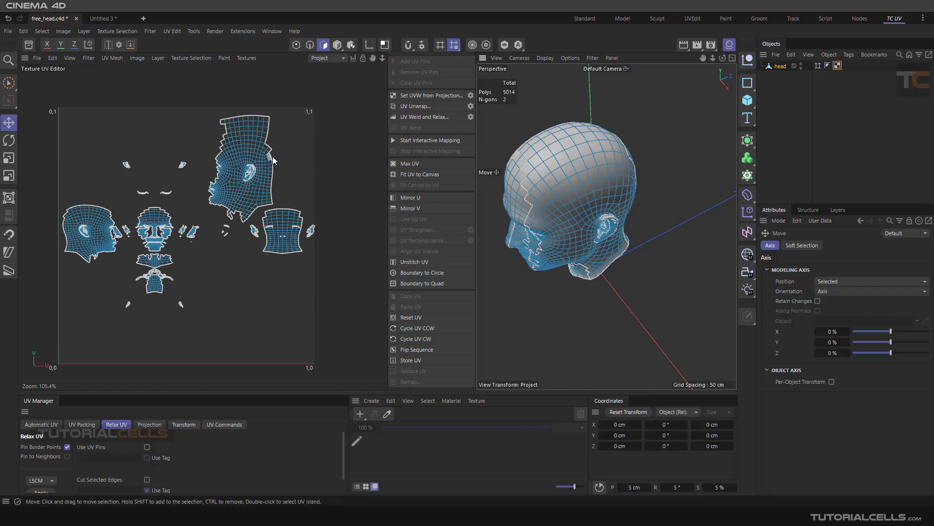
Step: Compare the welded island in edge and point modes, and select the edge loop running above and behind the ear in edge mode
scroll(248, 152, "up", 3)
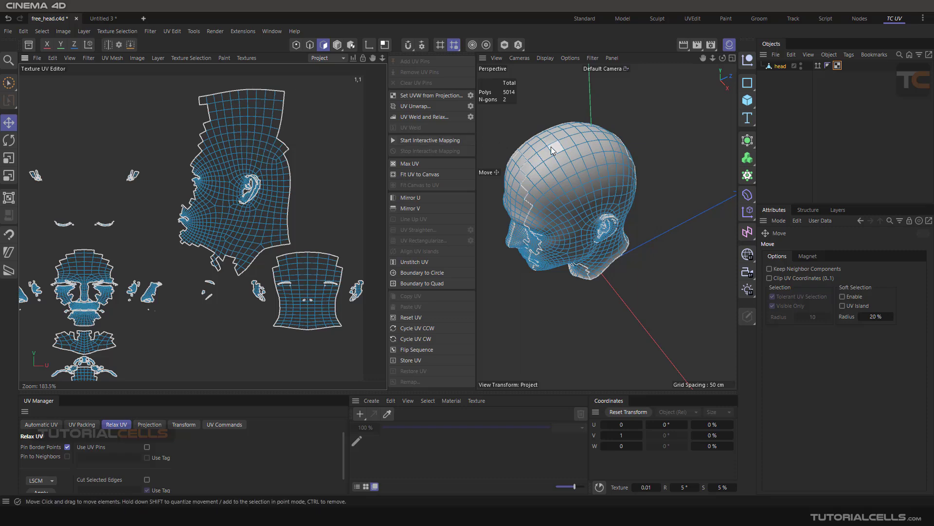
left_click_drag(555, 159, 538, 224, "alt")
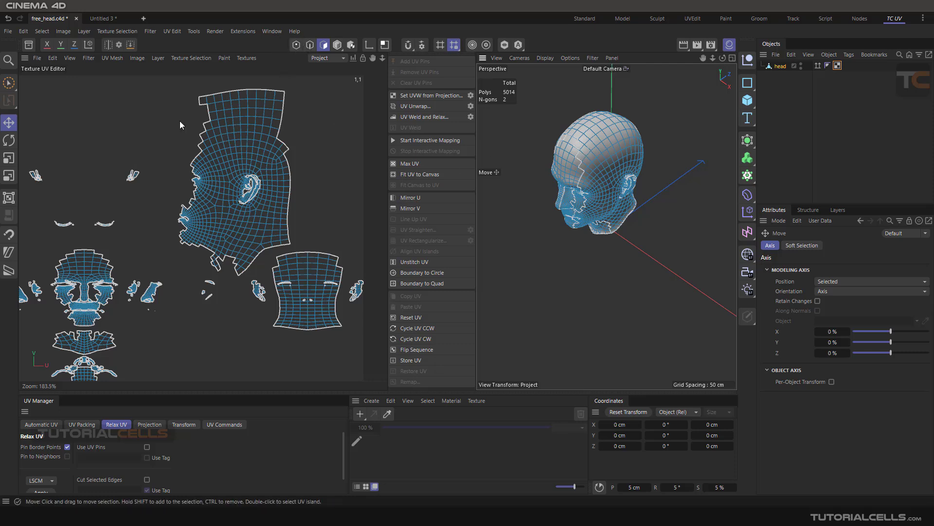
left_click(225, 120)
left_click(310, 46)
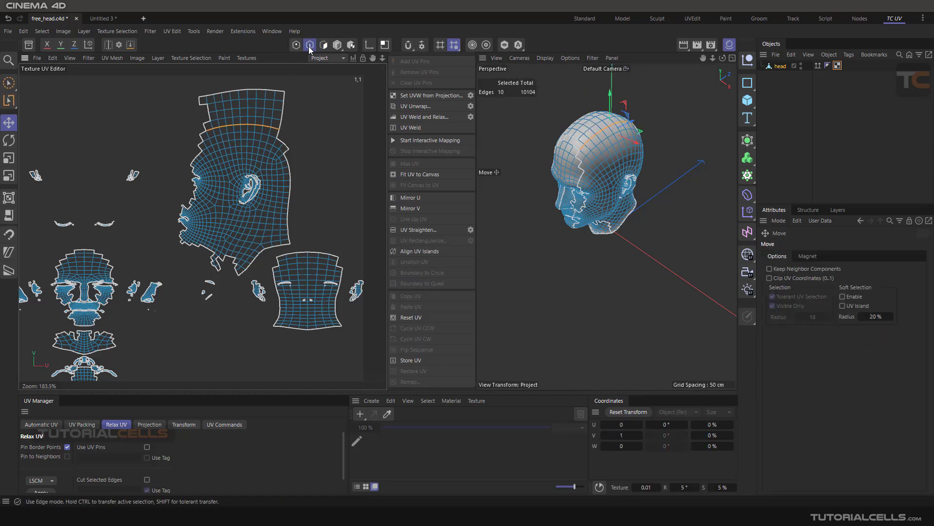
left_click(297, 47)
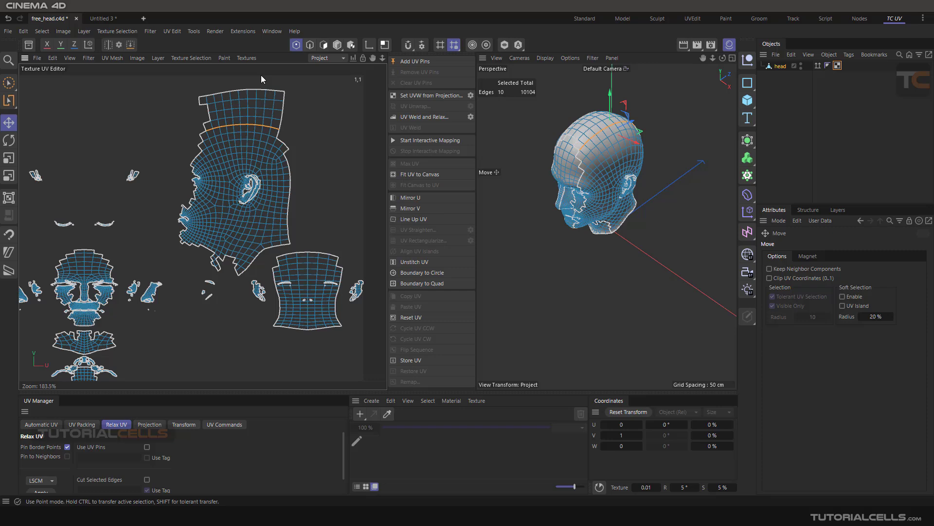
left_click(309, 46)
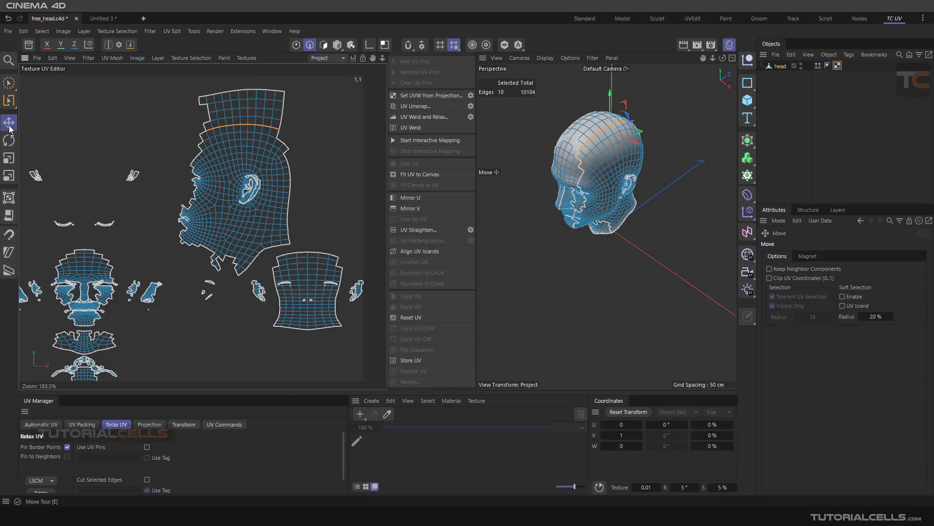
double_click(254, 155)
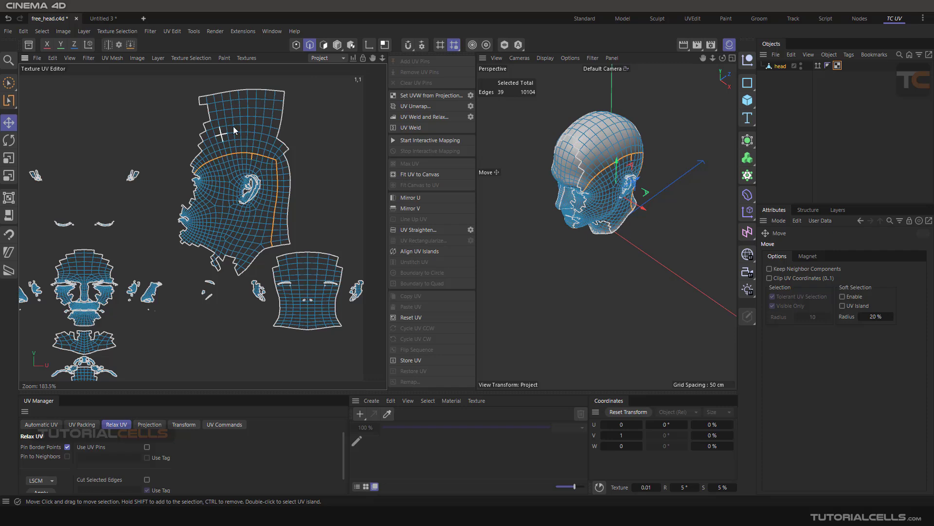
Step: Select the whole welded island in polygon mode, move it slightly, and rotate it
left_click(324, 45)
double_click(238, 101)
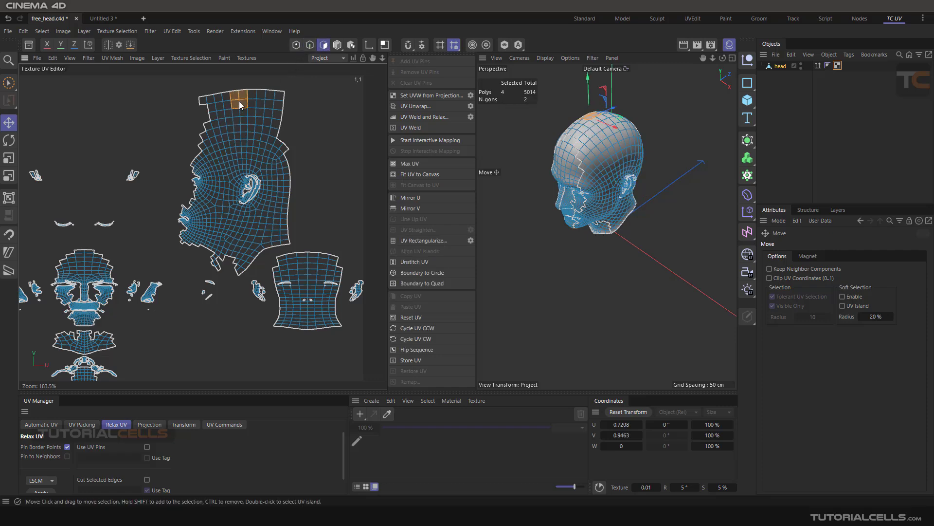
left_click_drag(260, 156, 255, 150)
key("r")
left_click_drag(204, 188, 2, 168)
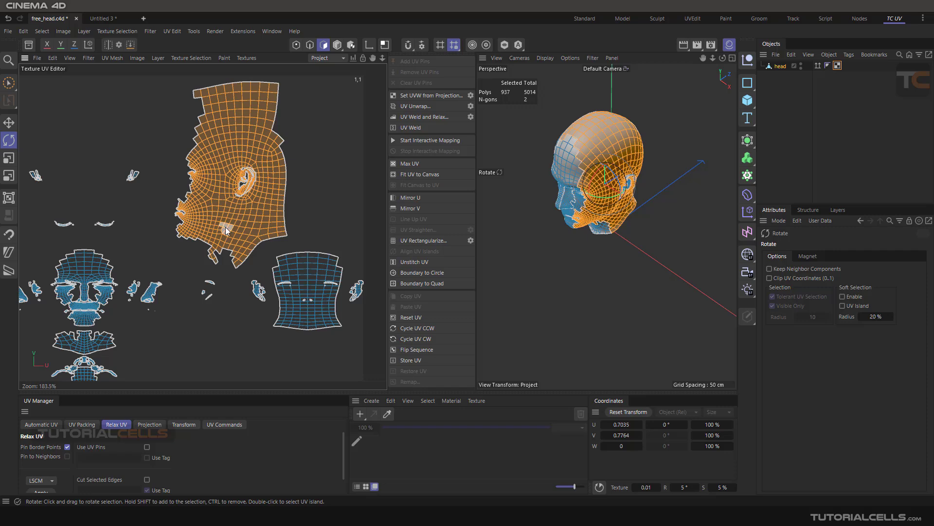
Step: Scale the welded island uniformly and non-uniformly, clear the selection, and return to the Move tool
left_click(9, 158)
mouse_move(260, 155)
left_mouse_down()
mouse_move(197, 169)
mouse_move(168, 212)
mouse_move(273, 159)
mouse_move(156, 171)
mouse_move(262, 147)
left_mouse_up()
left_click(9, 175)
left_click(261, 147)
left_click(63, 134)
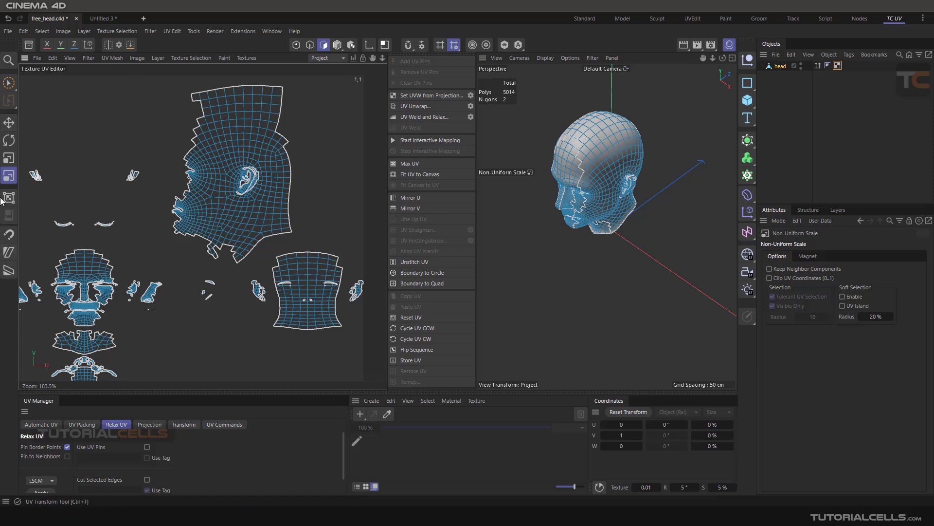
left_click(8, 123)
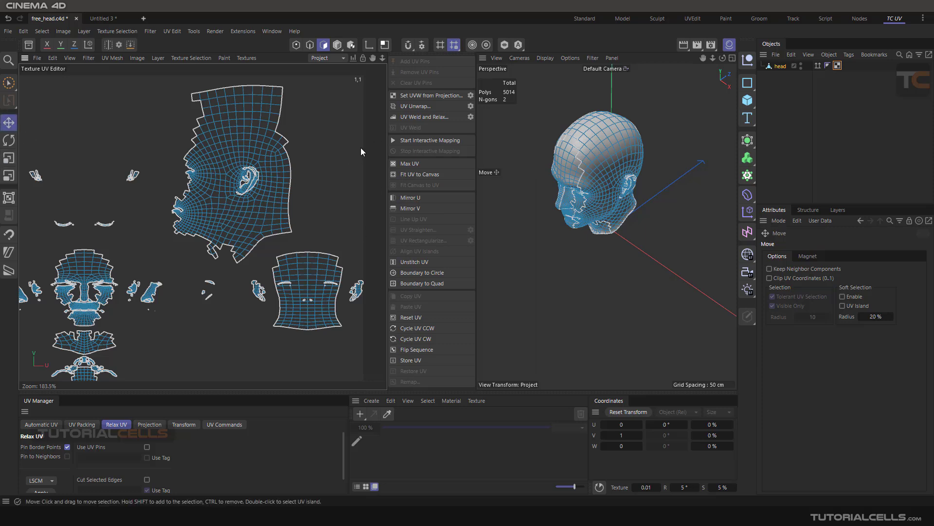
Step: Try the UV Transform tool, return to the Move tool, and clear the edge loop selection around the ear in edge mode
left_click(10, 201)
left_click(9, 122)
scroll(577, 205, "up", 5)
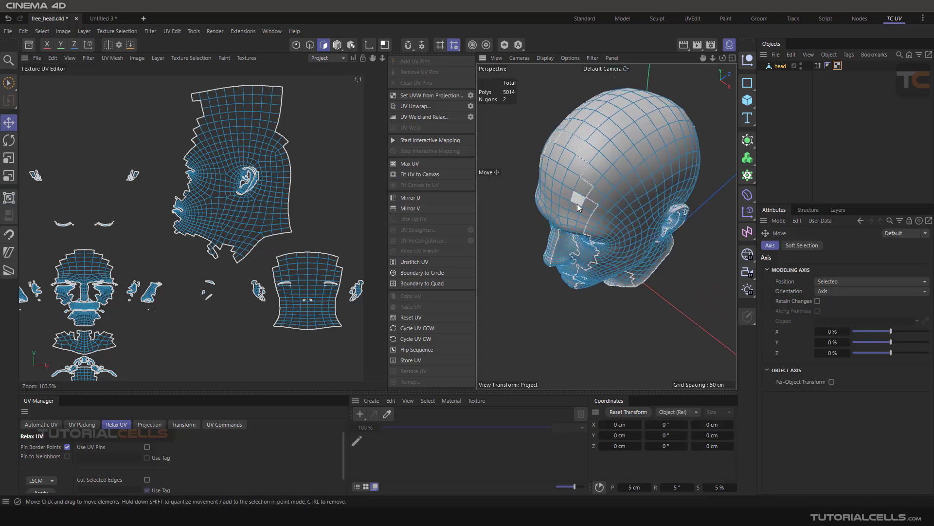
left_click_drag(577, 206, 601, 230, "alt")
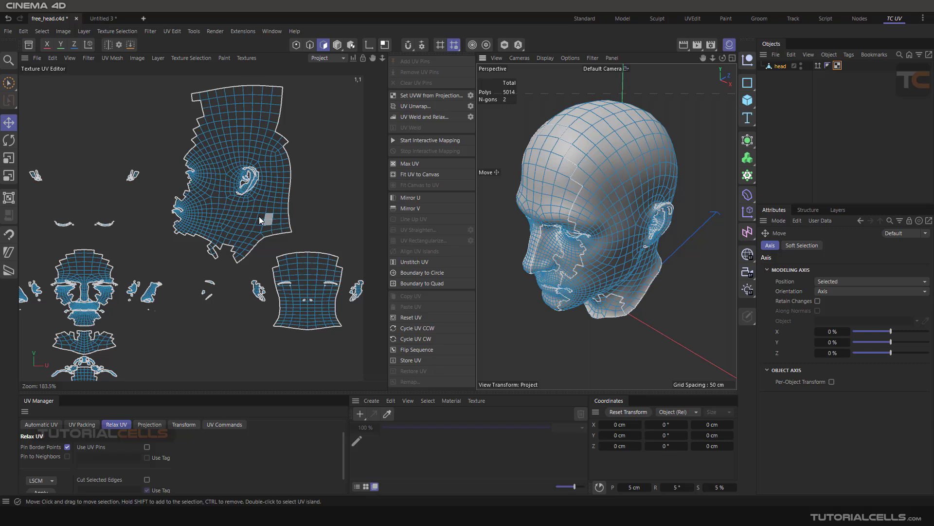
left_click(310, 45)
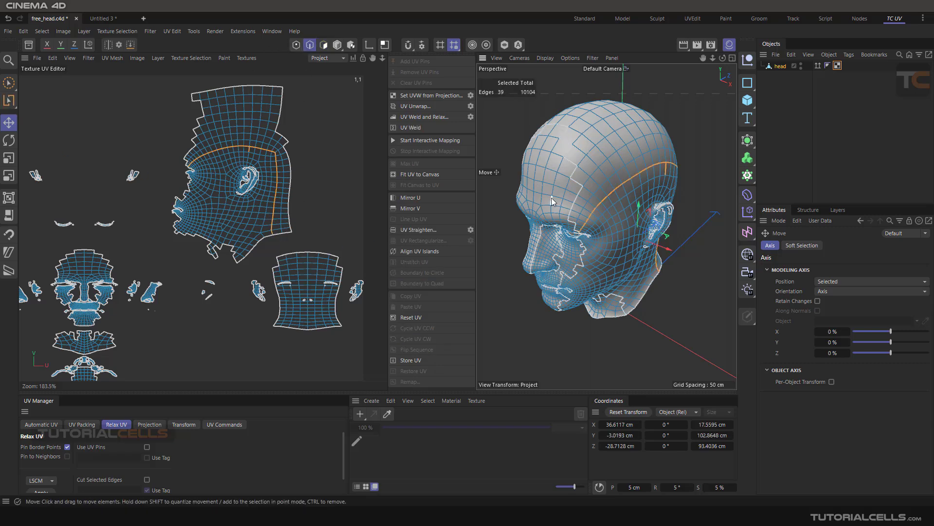
left_click(498, 190)
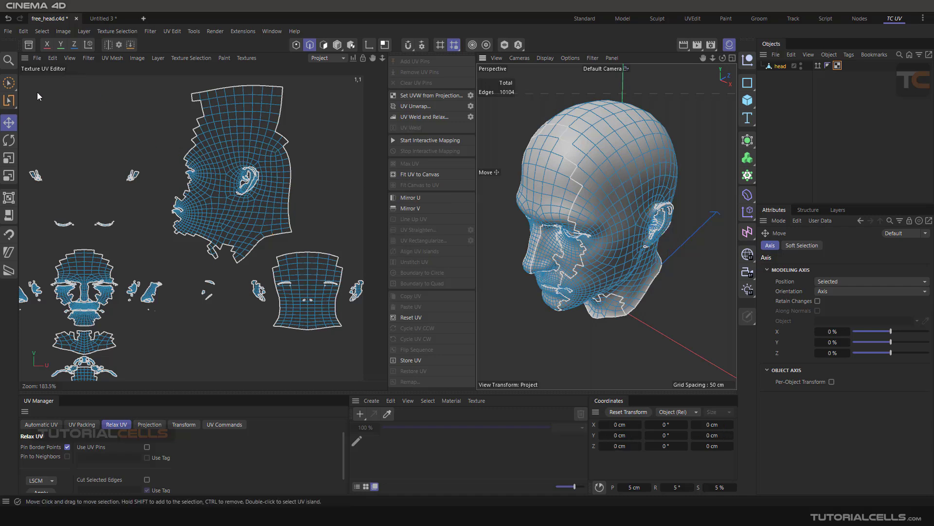
Step: Use Path Selection to select the top border of the back-of-head island and the lower neck border of the welded island, and inspect them on the head
left_click(42, 30)
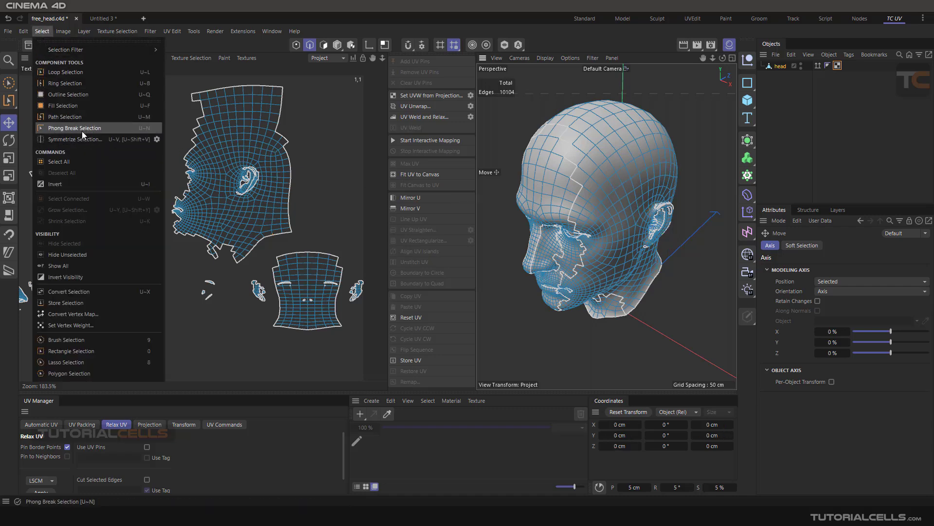
left_click(80, 118)
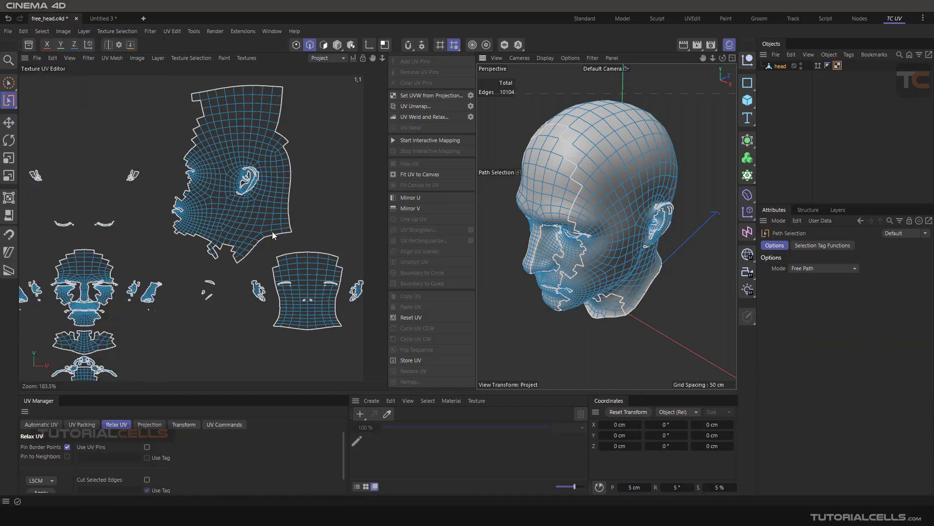
left_click(279, 259)
scroll(279, 267, "up", 3)
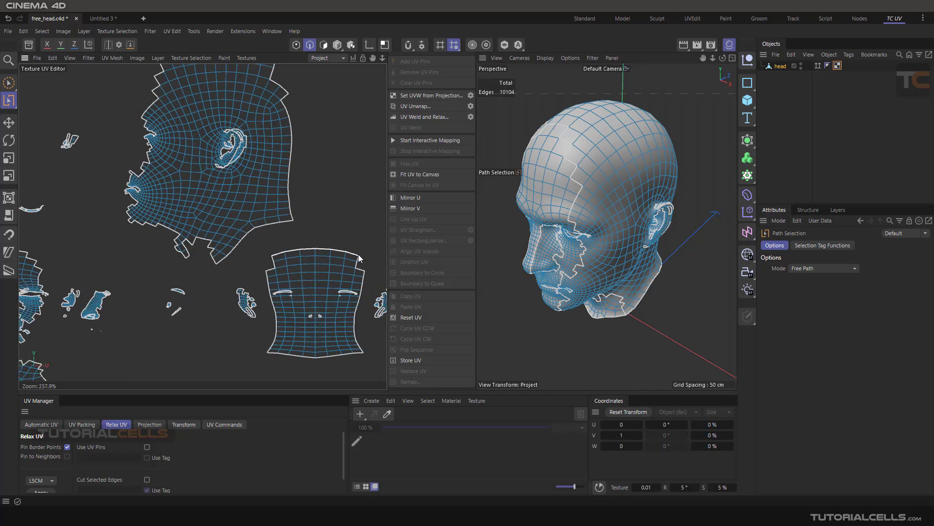
mouse_move(358, 254)
left_mouse_down()
mouse_move(279, 244)
mouse_move(292, 220)
left_mouse_up()
scroll(587, 219, "down", 3)
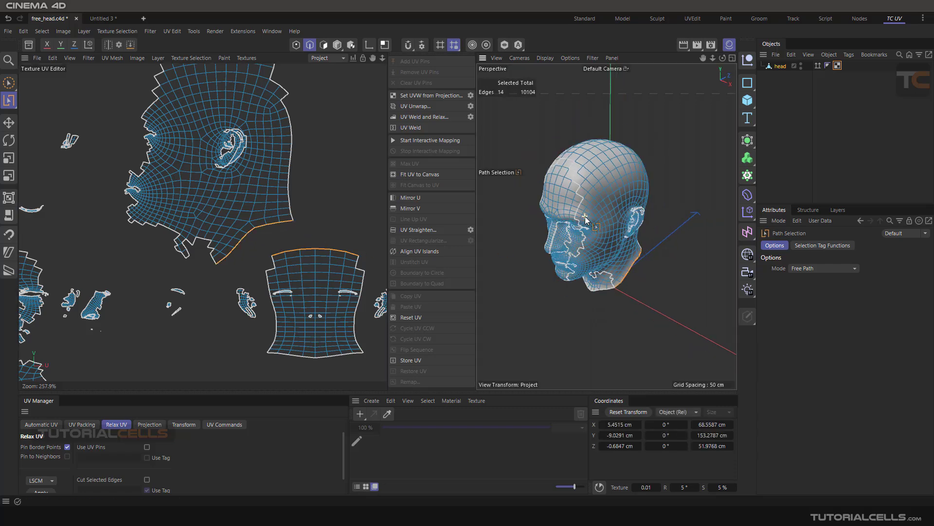
left_click_drag(632, 242, 462, 195, "alt")
mouse_move(669, 236)
left_mouse_down("alt")
mouse_move(535, 151)
mouse_move(533, 199)
mouse_move(636, 219)
mouse_move(745, 216)
mouse_move(674, 221)
left_mouse_up("alt")
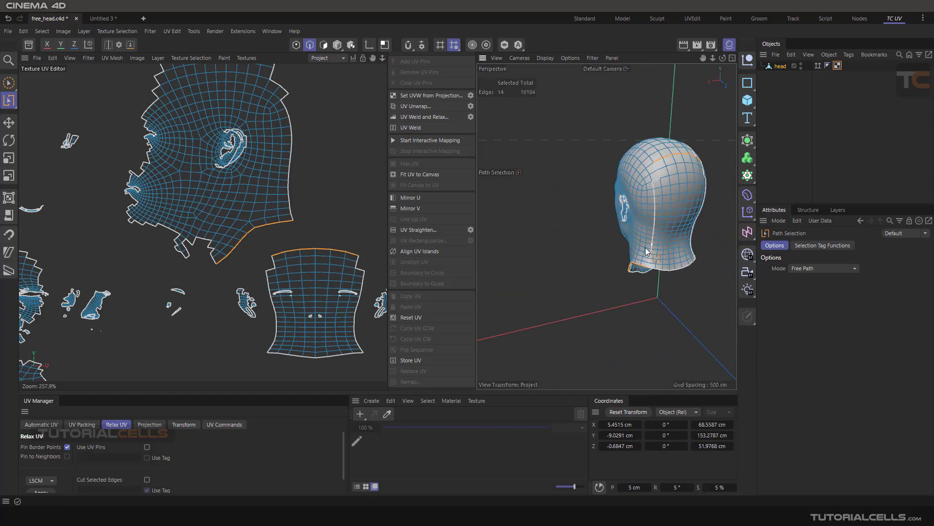
left_click_drag(554, 253, 538, 244, "alt")
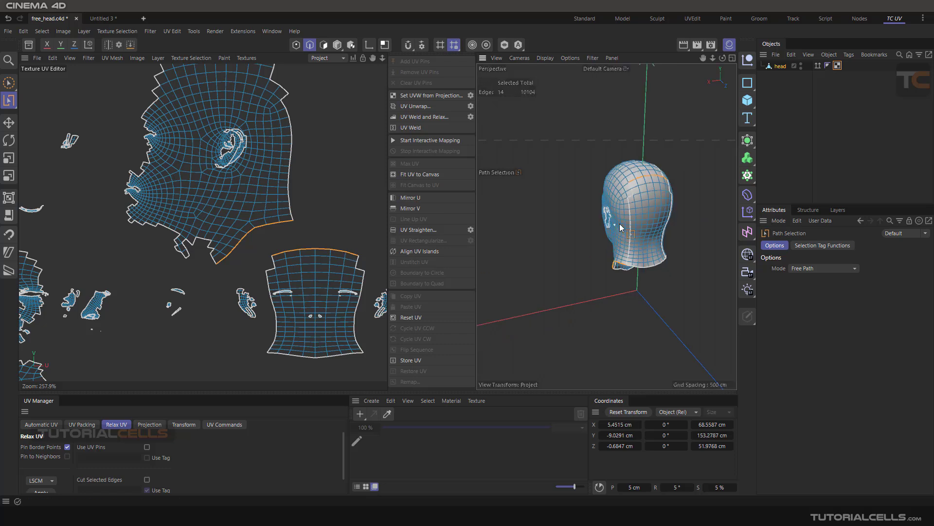
left_click_drag(616, 224, 676, 215, "alt")
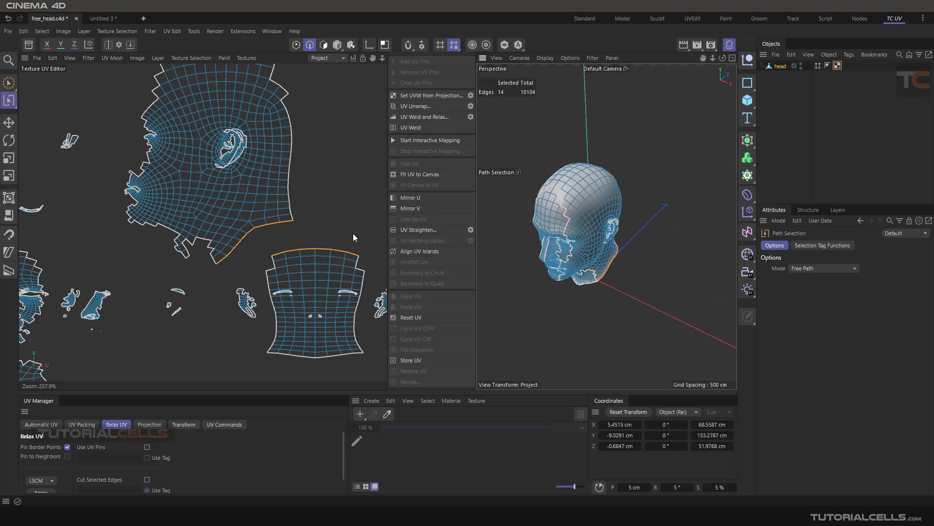
Step: Replace the selection with a stepped three-edge path along the forehead seam on the 3D head, and locate the matching edges in the UV islands
left_click(499, 261)
scroll(565, 200, "up", 8)
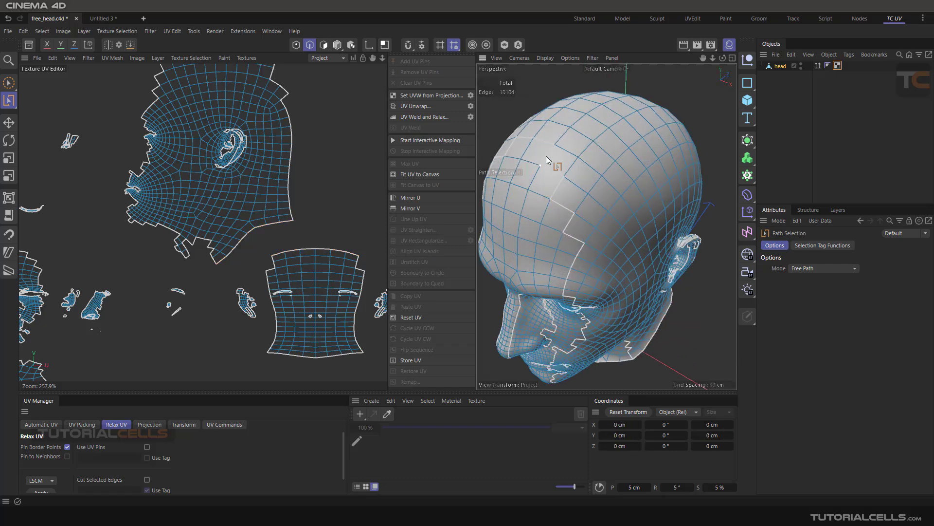
left_click_drag(553, 149, 557, 170)
left_click(547, 176)
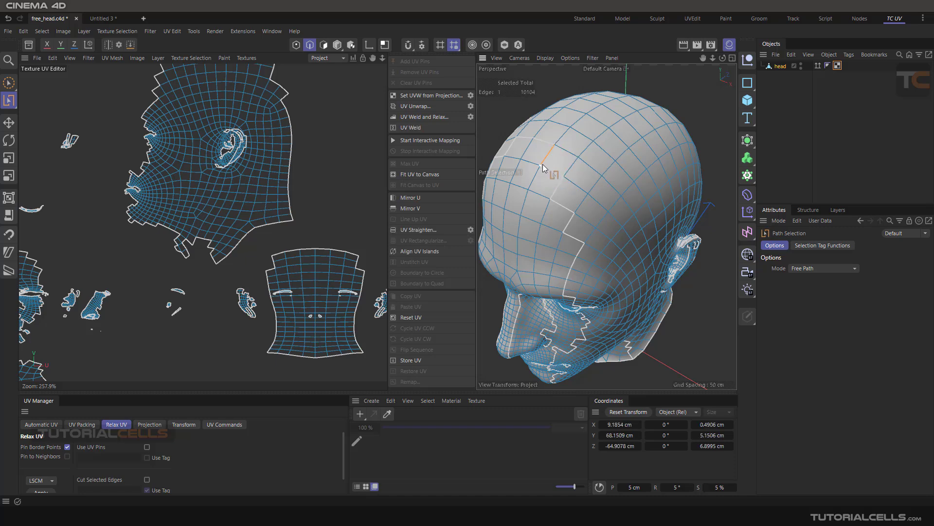
left_click(564, 178)
left_click(554, 197)
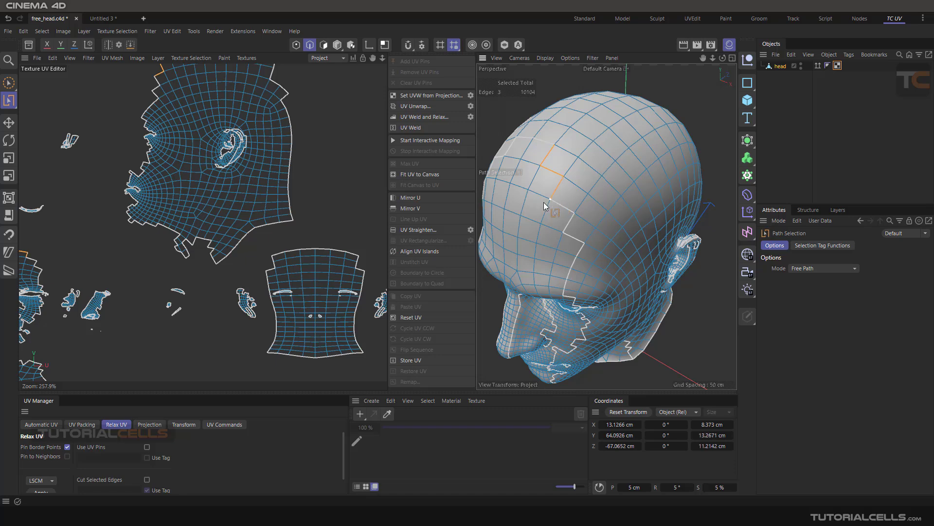
scroll(270, 199, "down", 3)
scroll(238, 177, "down", 1)
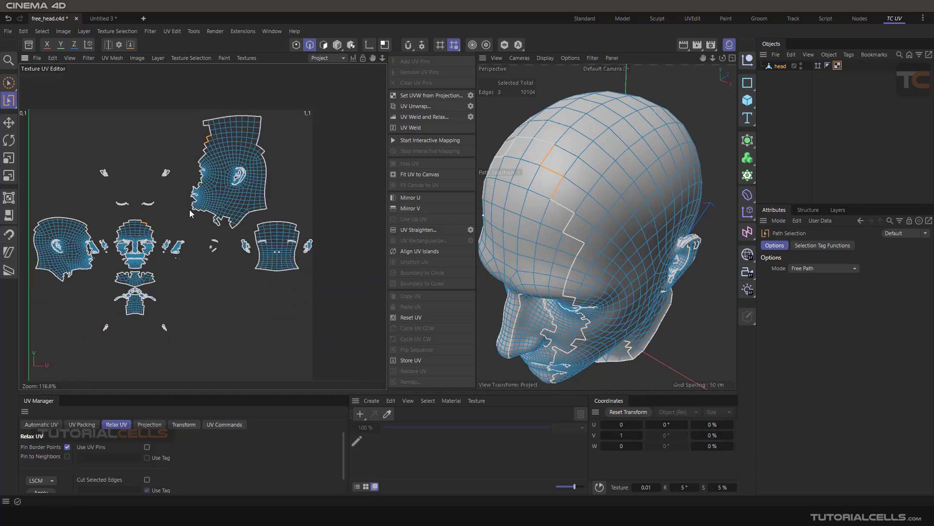
scroll(139, 232, "up", 2)
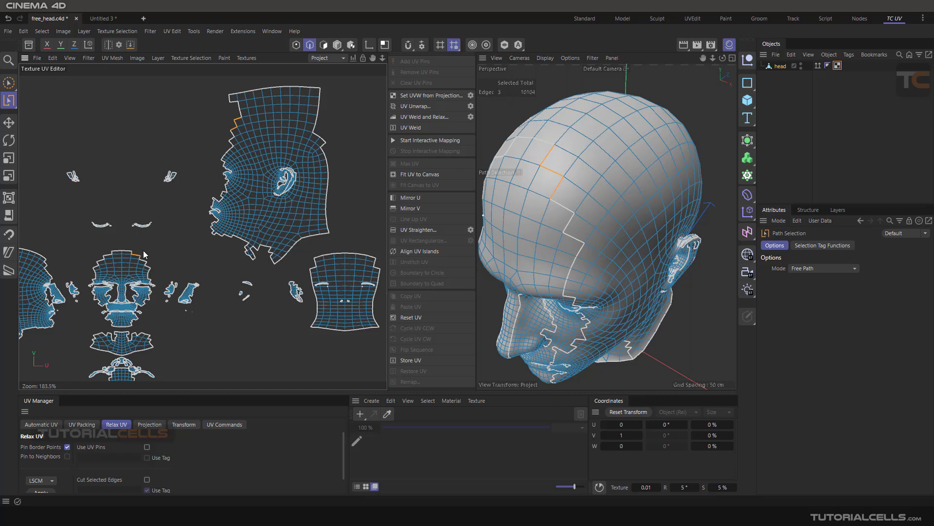
scroll(591, 207, "down", 3)
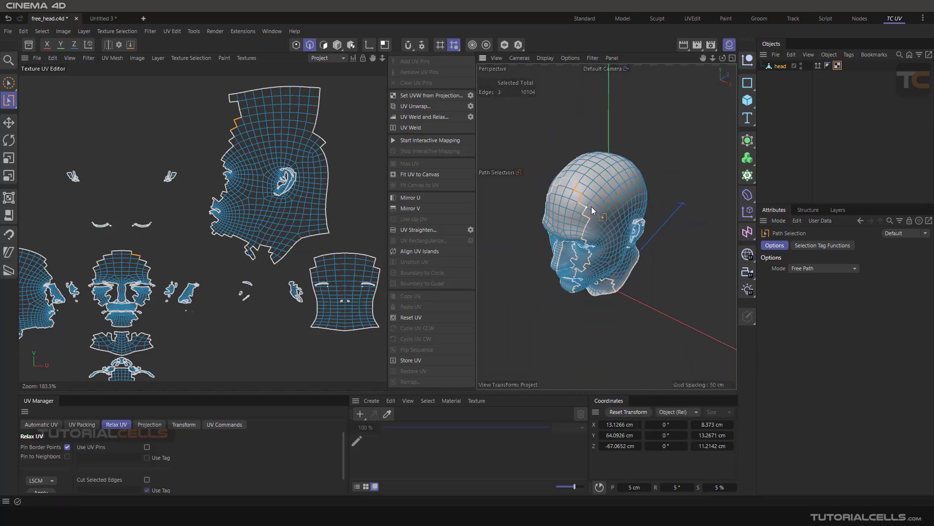
scroll(591, 206, "up", 1)
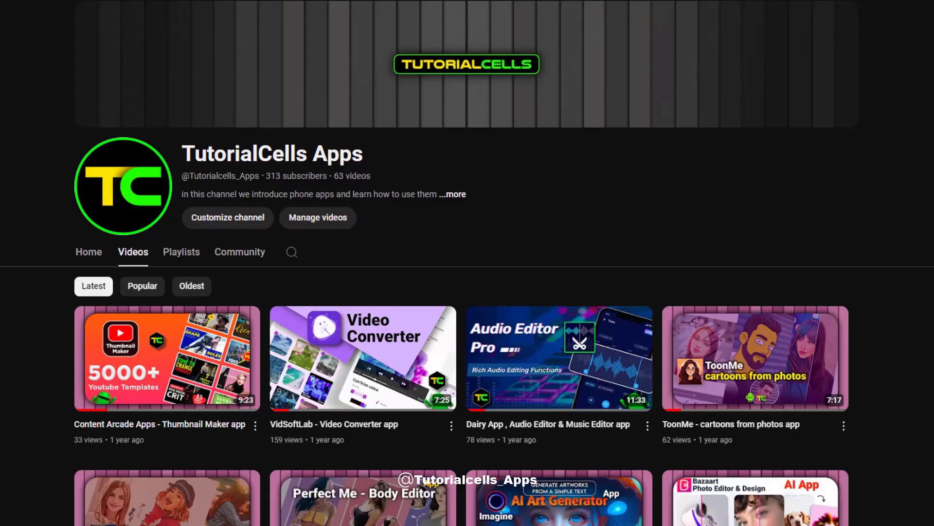
scroll(467, 263, "down", 8)
scroll(467, 262, "down", 12)
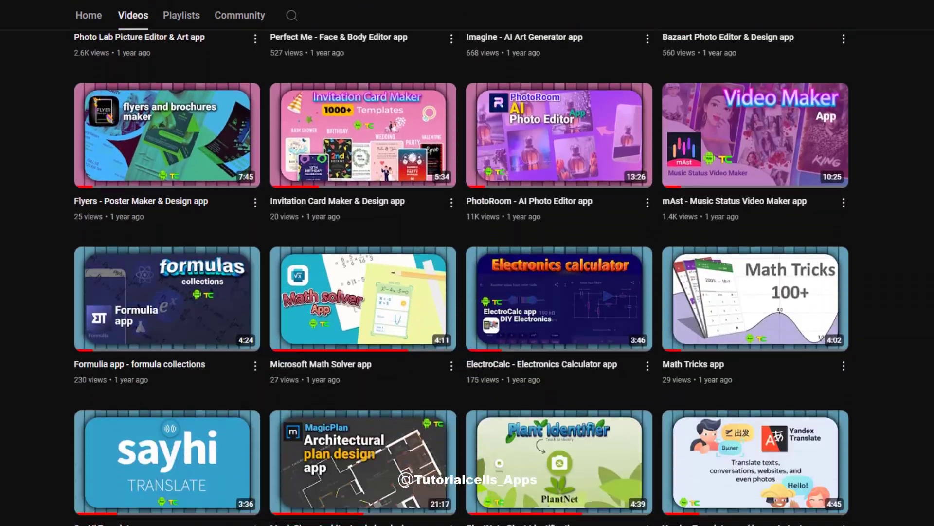
scroll(467, 262, "down", 20)
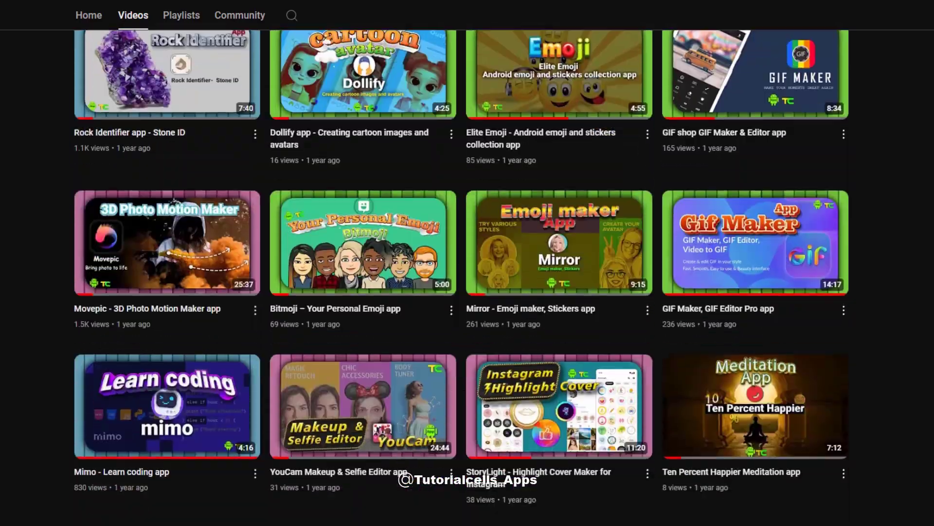